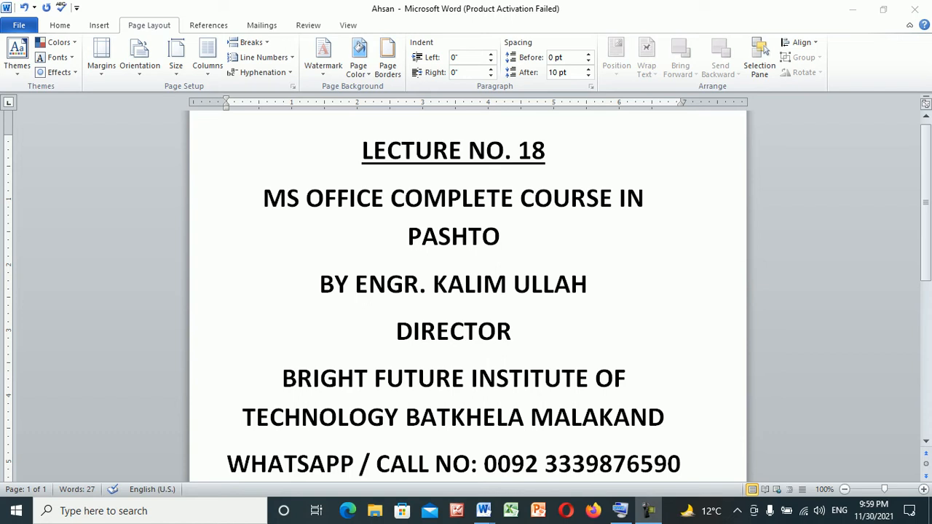
{"action": "left_click", "coordinate": [546, 151]}
{"action": "left_click", "coordinate": [501, 236]}
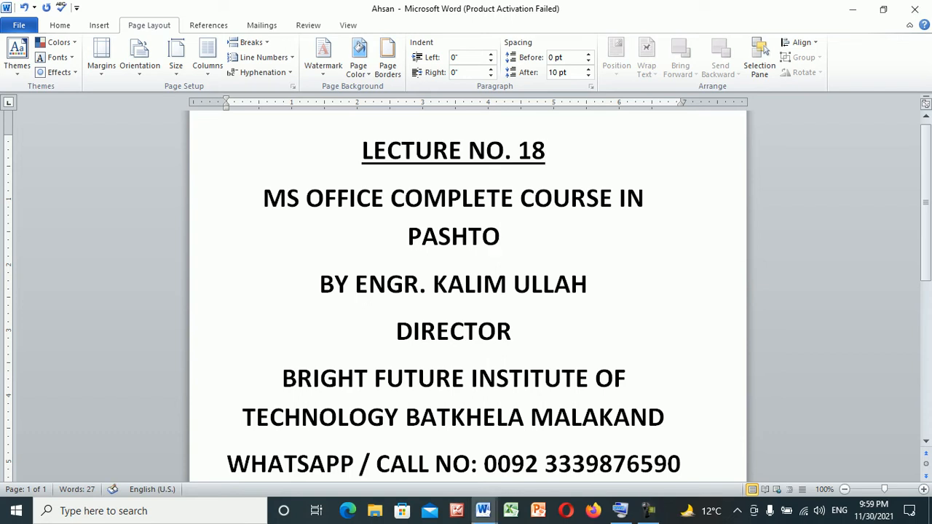
Create a new blank document and enter the heading "Page Layout:" in font size 31.
{"action": "key", "text": "ctrl+n"}
{"action": "key", "text": "ctrl+shift+p"}
{"action": "type", "text": "31"}
{"action": "key", "text": "Return"}
{"action": "type", "text": "page Layout:"}
{"action": "key", "text": "Return"}
Write the line "Main theme: it describes about setting of the page for printing purposes" below the heading.
{"action": "type", "text": "main theme"}
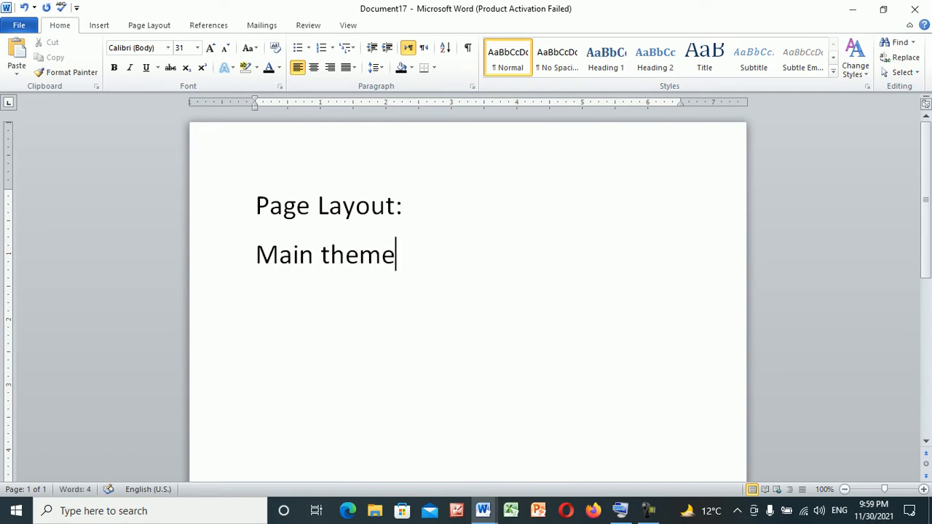
{"action": "type", "text": ": "}
{"action": "type", "text": "it des"}
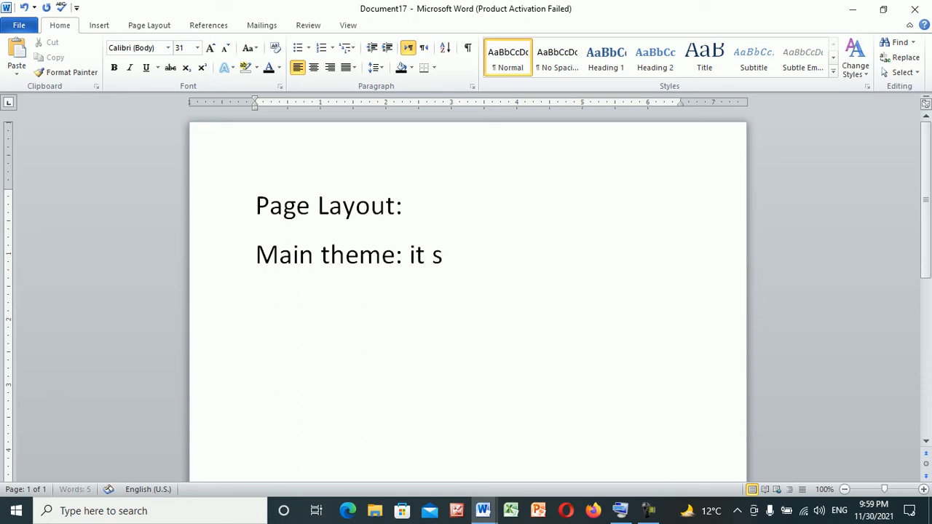
{"action": "type", "text": "crib"}
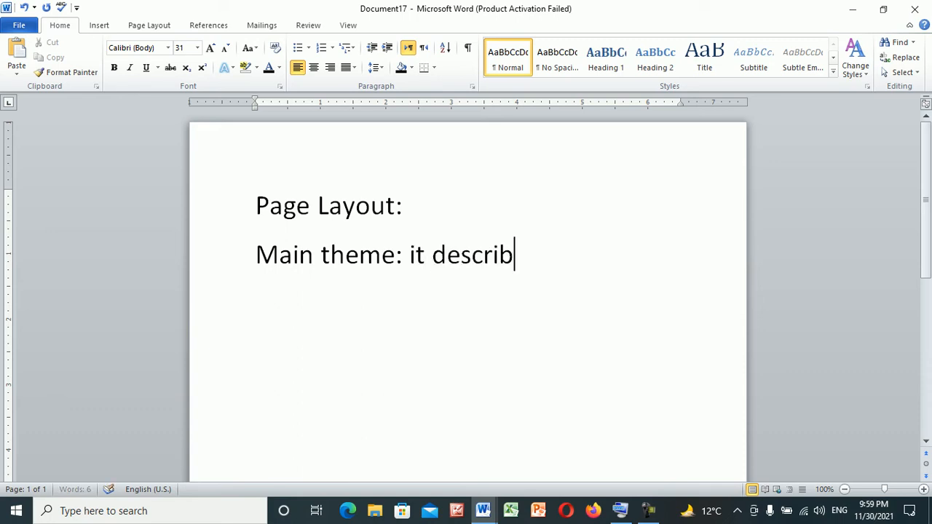
{"action": "type", "text": "es about"}
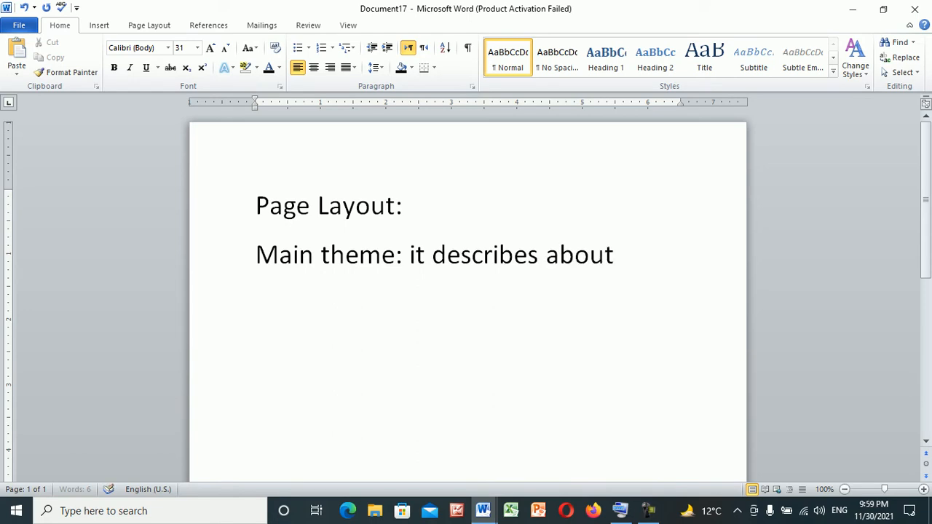
{"action": "type", "text": " setting"}
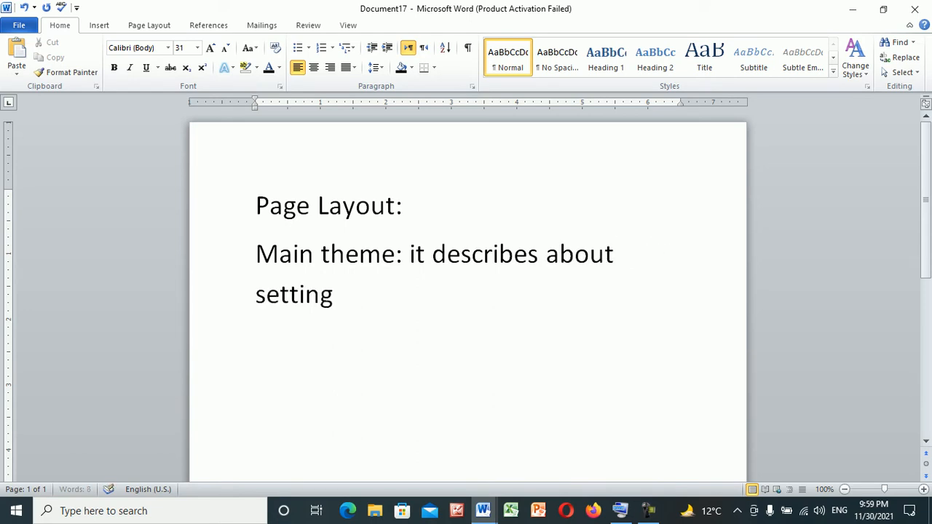
{"action": "type", "text": " of the pa"}
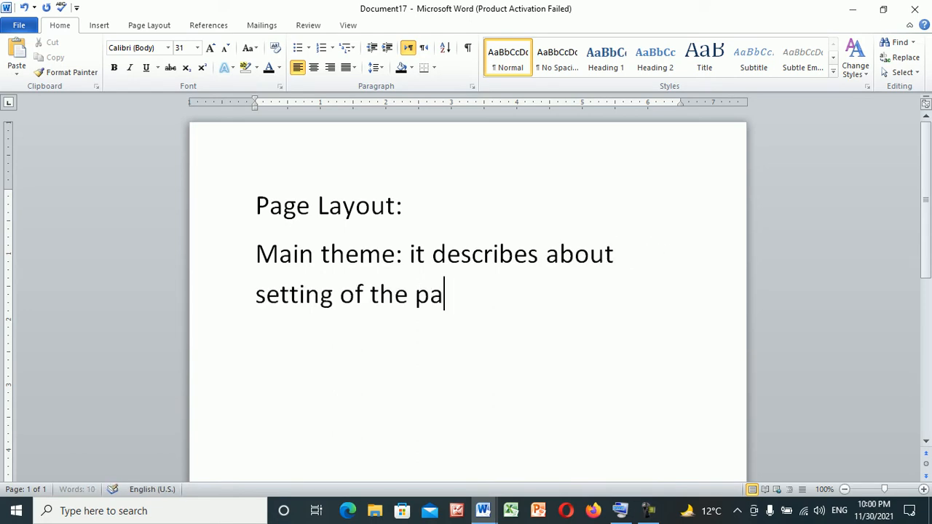
{"action": "type", "text": "ge for prin"}
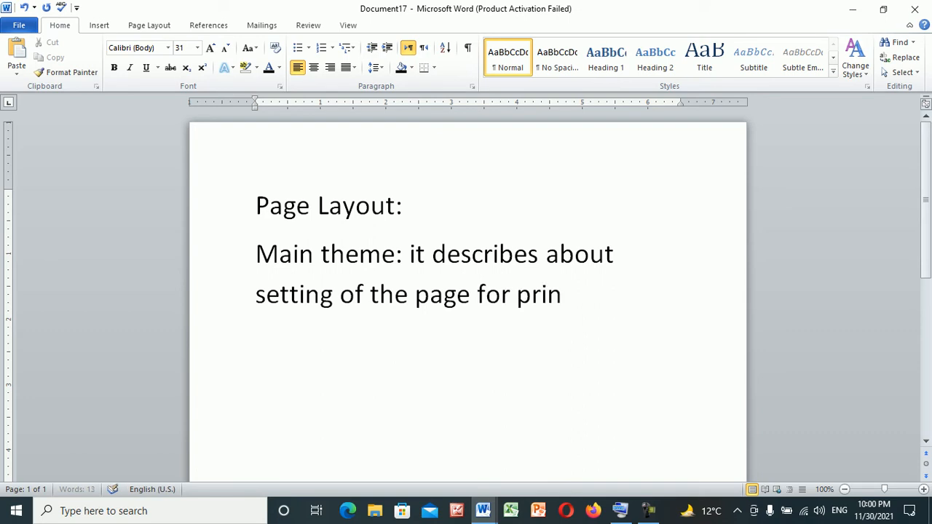
{"action": "type", "text": "ting pur"}
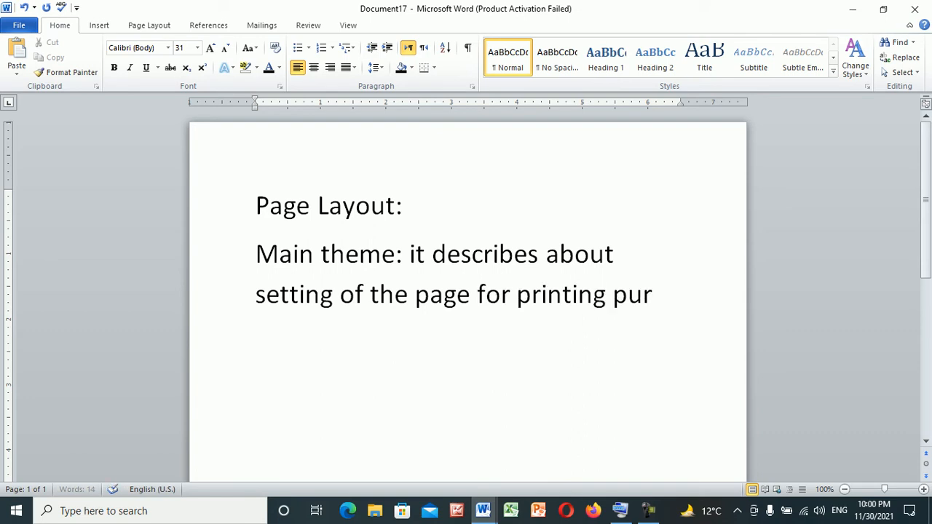
{"action": "type", "text": "poses"}
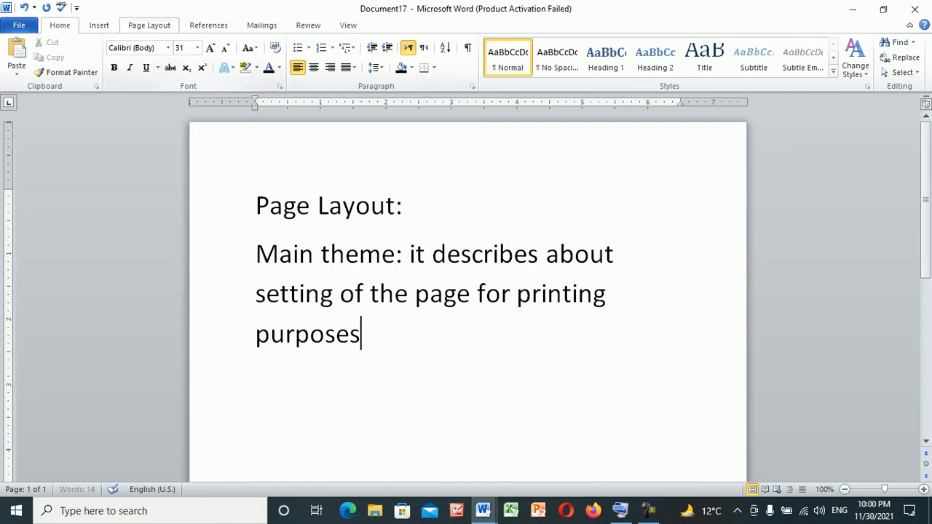
Start a numbered list below the theme sentence with "Margins" as item 1.
{"action": "left_click", "coordinate": [148, 25]}
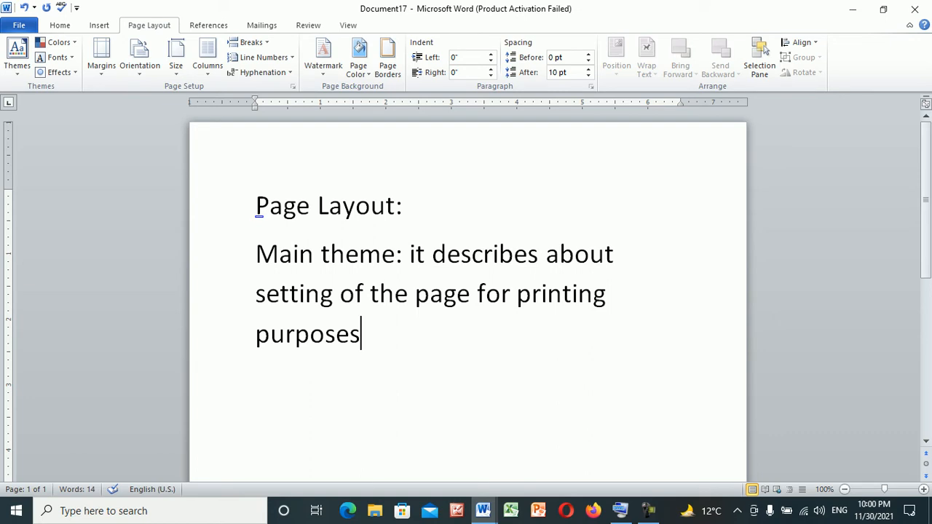
{"action": "key", "text": "Return"}
{"action": "type", "text": "1. Margins"}
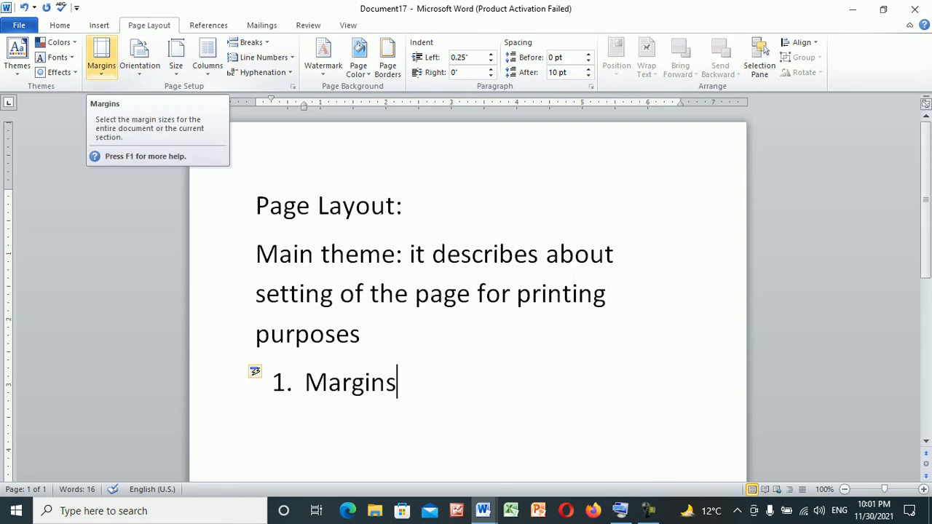
Apply the Narrow margin preset to the document and replace it with the Moderate preset.
{"action": "left_click", "coordinate": [101, 61]}
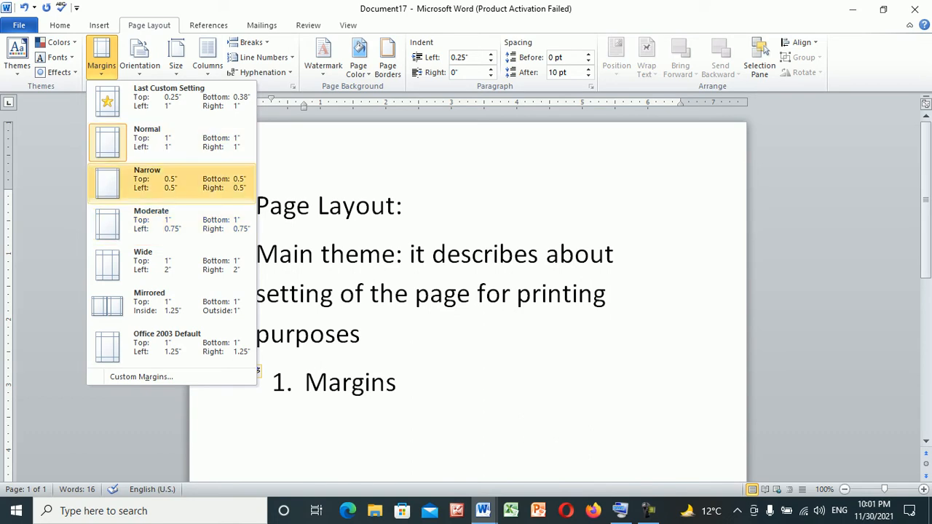
{"action": "left_click", "coordinate": [292, 204]}
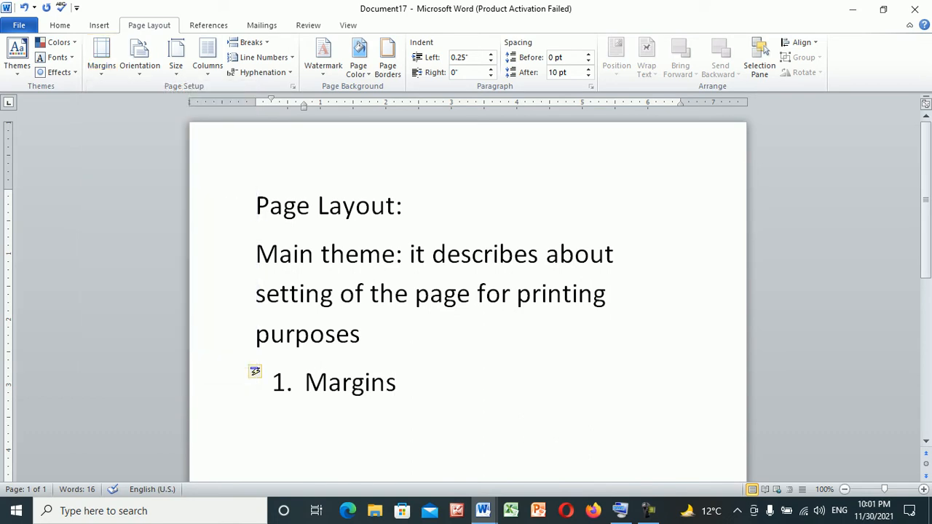
{"action": "left_click", "coordinate": [257, 205]}
{"action": "left_click", "coordinate": [101, 59]}
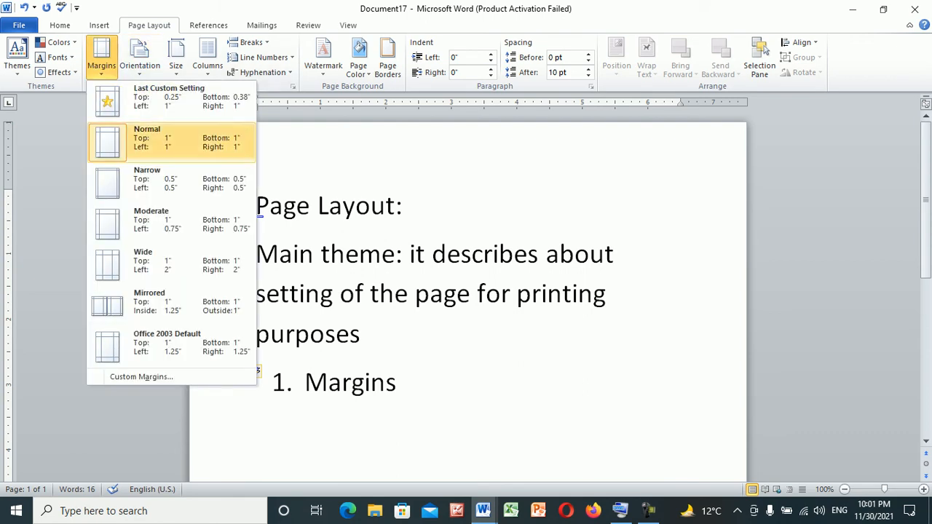
{"action": "left_click", "coordinate": [157, 178]}
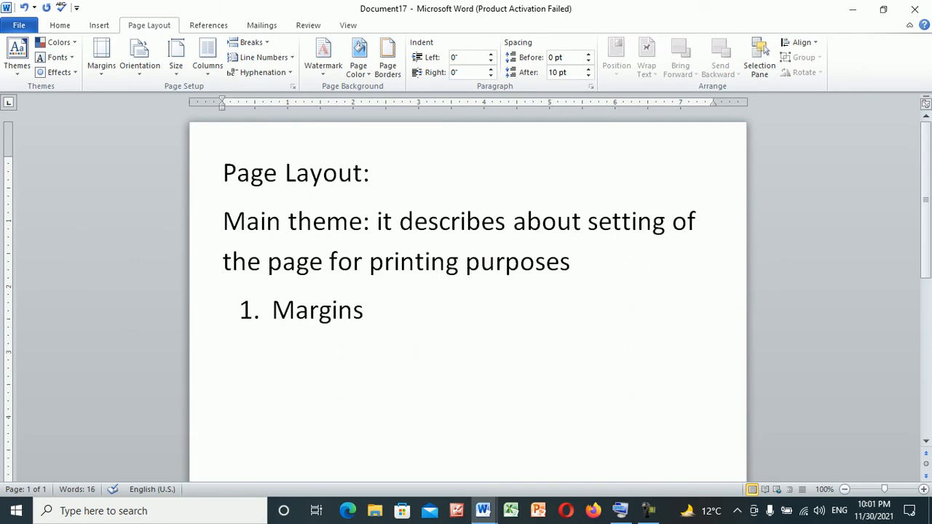
{"action": "left_click", "coordinate": [101, 52]}
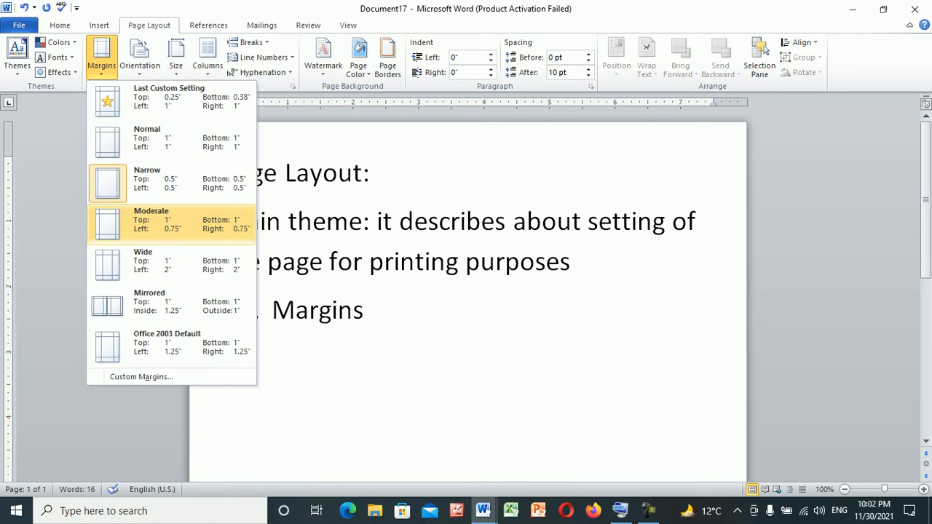
{"action": "left_click", "coordinate": [171, 219]}
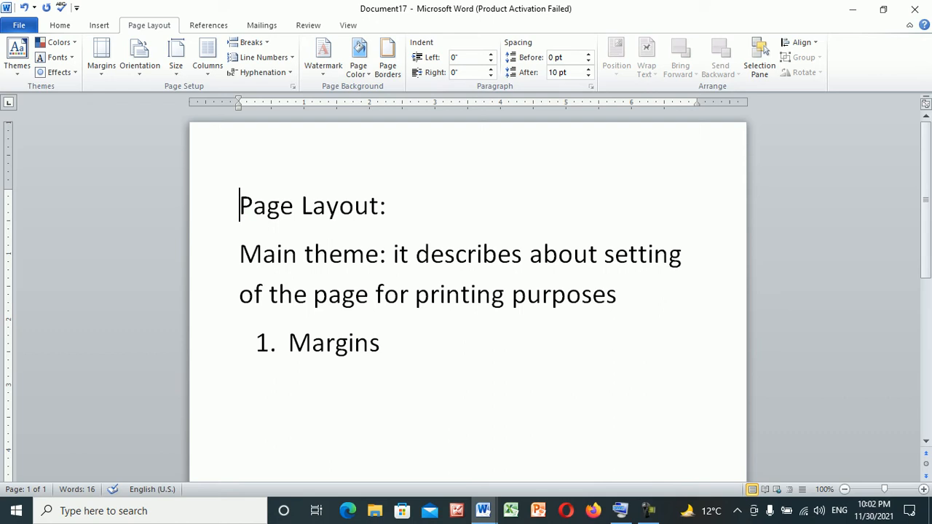
Open the custom margin settings and set the top margin to 0.3" and the bottom margin to 0.2".
{"action": "left_click", "coordinate": [102, 58]}
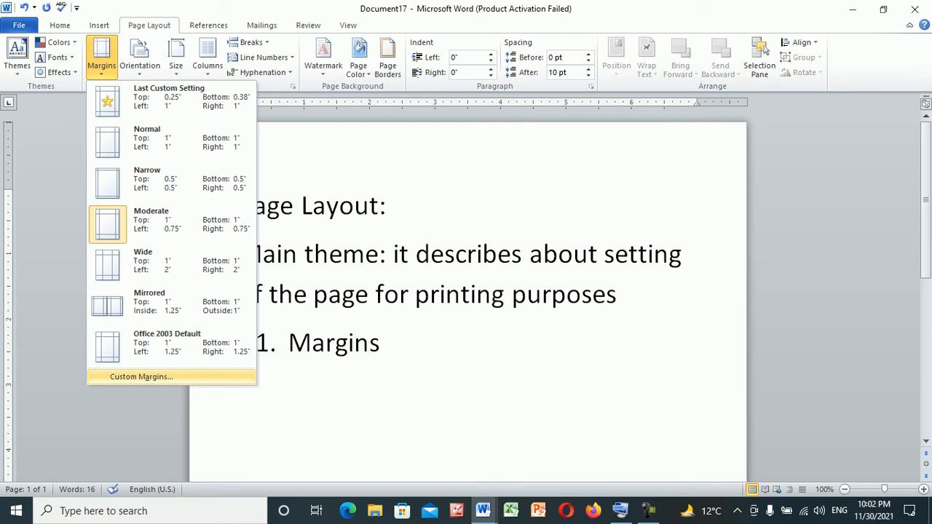
{"action": "key", "text": "Return"}
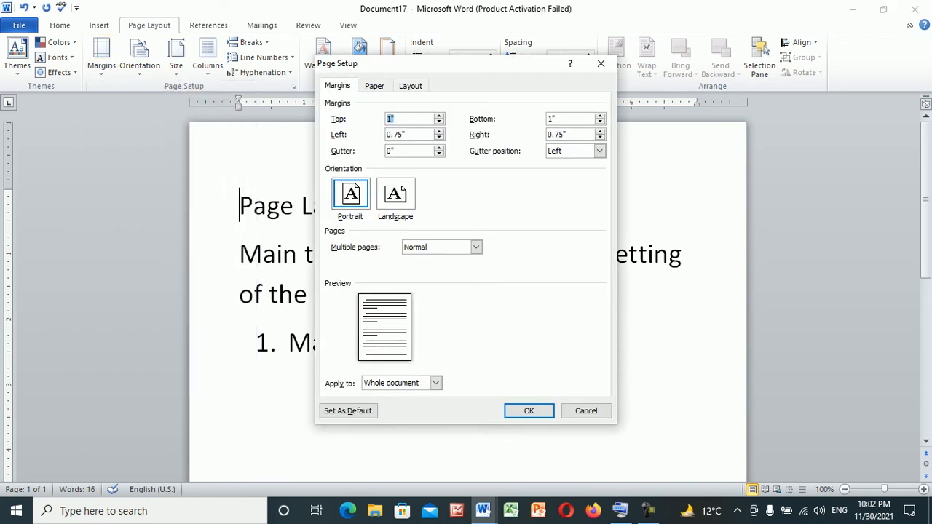
{"action": "left_click", "coordinate": [439, 122]}
{"action": "left_click", "coordinate": [439, 122]}
{"action": "left_click", "coordinate": [439, 122]}
{"action": "left_click", "coordinate": [439, 123]}
{"action": "left_click", "coordinate": [439, 122]}
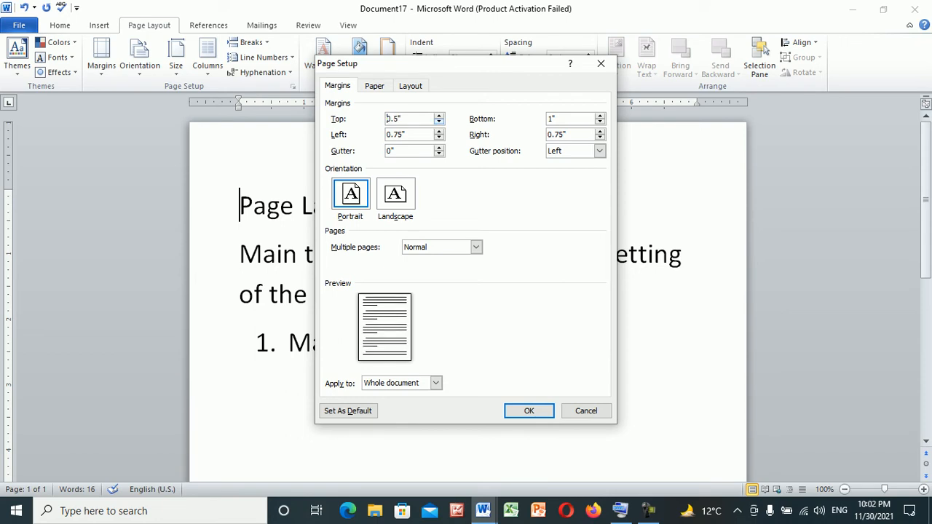
{"action": "left_click", "coordinate": [439, 122]}
{"action": "left_click", "coordinate": [439, 122]}
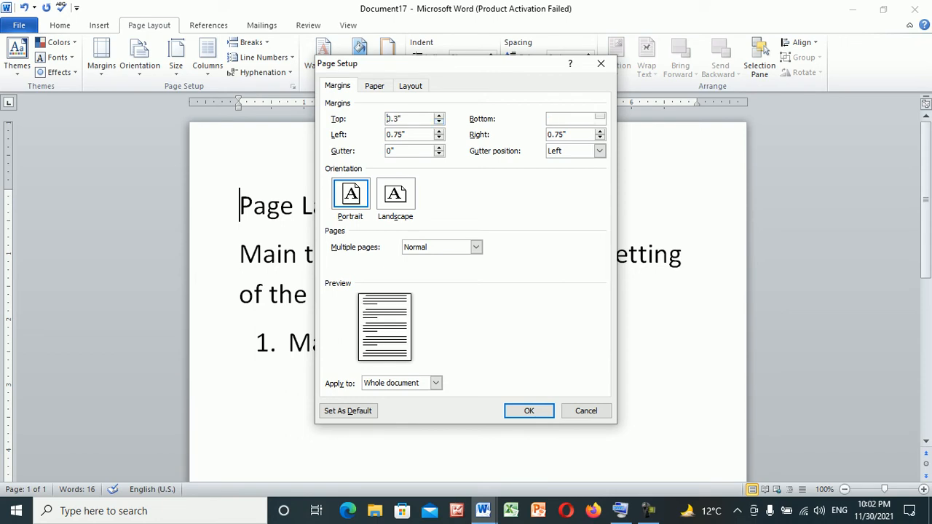
{"action": "left_click", "coordinate": [600, 123]}
{"action": "left_click", "coordinate": [600, 122]}
{"action": "left_click", "coordinate": [599, 122]}
{"action": "left_click", "coordinate": [599, 122]}
{"action": "left_click", "coordinate": [600, 122]}
{"action": "left_click", "coordinate": [600, 122]}
{"action": "left_click", "coordinate": [600, 122]}
Reduce the left and right margins to 0" and have them fixed automatically to fit the printable area.
{"action": "left_click", "coordinate": [439, 137]}
{"action": "left_click", "coordinate": [439, 137]}
{"action": "left_click", "coordinate": [439, 138]}
{"action": "left_click", "coordinate": [438, 137]}
{"action": "left_click", "coordinate": [438, 138]}
{"action": "left_click", "coordinate": [439, 138]}
{"action": "left_click", "coordinate": [438, 137]}
{"action": "left_click", "coordinate": [599, 137]}
{"action": "left_click", "coordinate": [599, 138]}
{"action": "left_click", "coordinate": [599, 137]}
{"action": "left_click", "coordinate": [599, 137]}
{"action": "left_click", "coordinate": [599, 137]}
{"action": "left_click", "coordinate": [599, 138]}
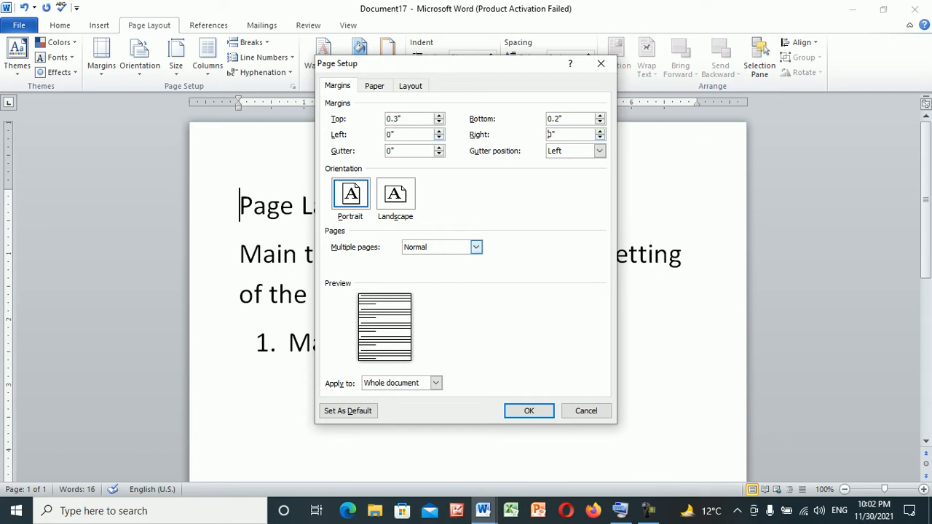
{"action": "key", "text": "Return"}
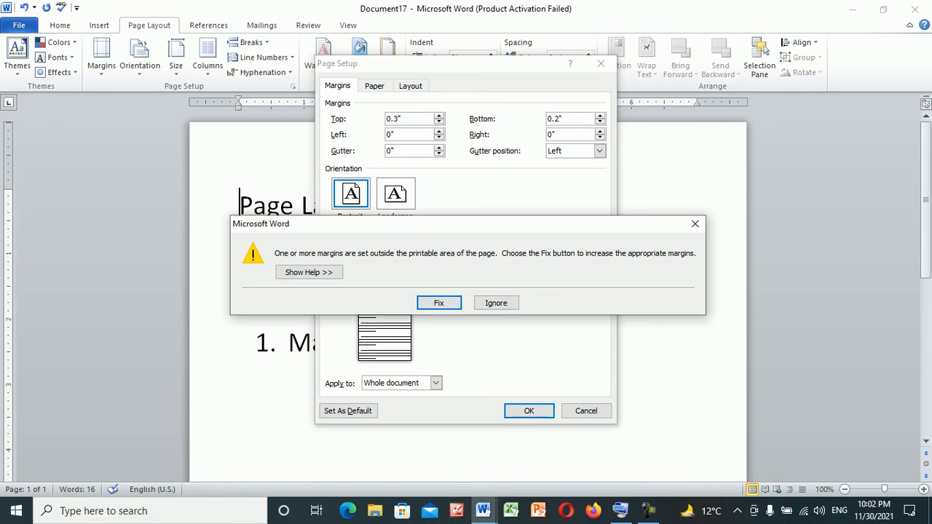
{"action": "key", "text": "Return"}
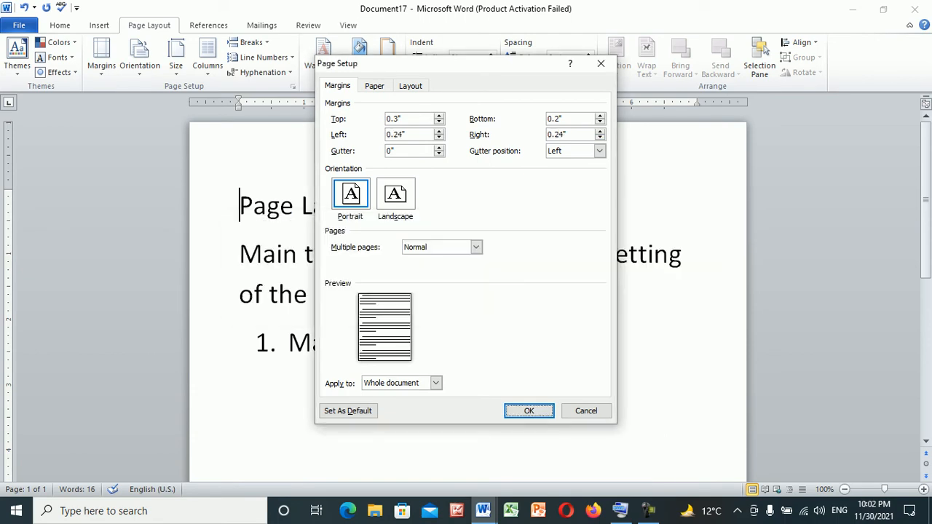
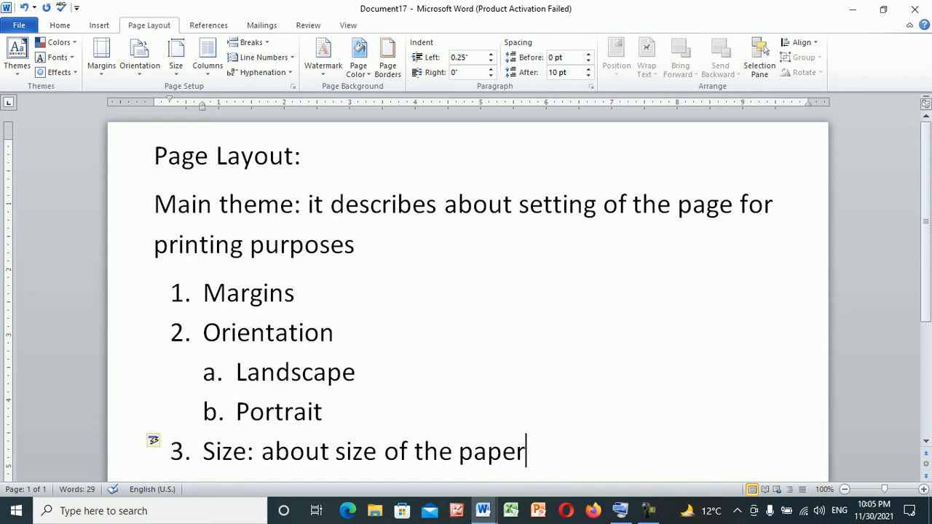
Set the paper size to A4 and switch the page orientation to Portrait.
{"action": "scroll", "coordinate": [465, 291], "scroll_direction": "down", "scroll_amount": 5}
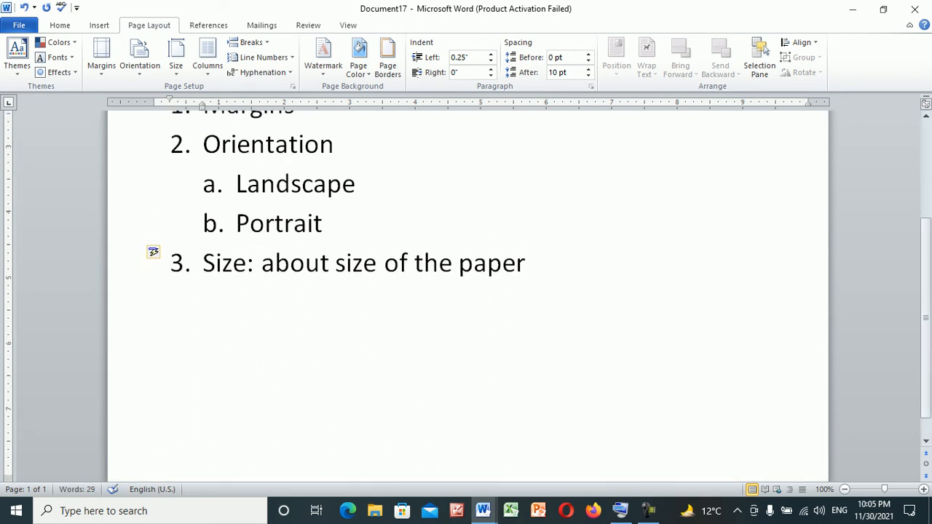
{"action": "left_click", "coordinate": [176, 54]}
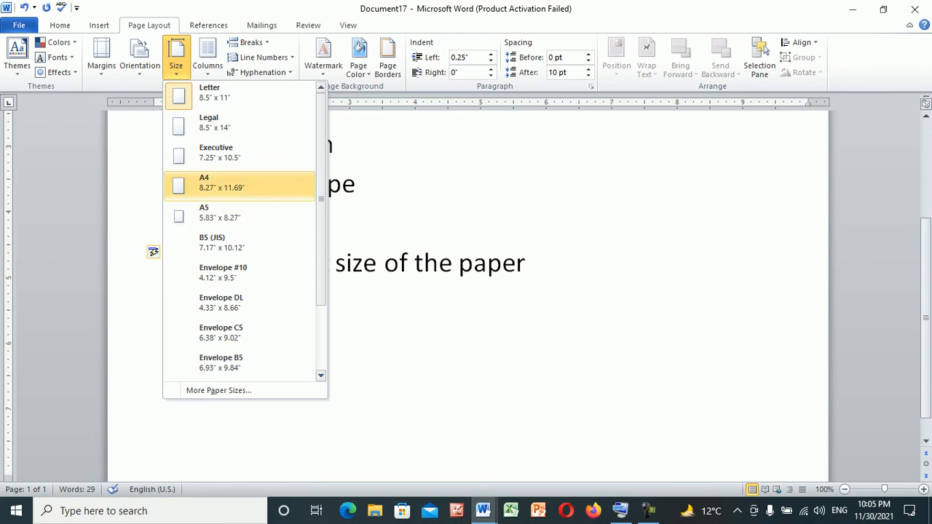
{"action": "left_click", "coordinate": [218, 183]}
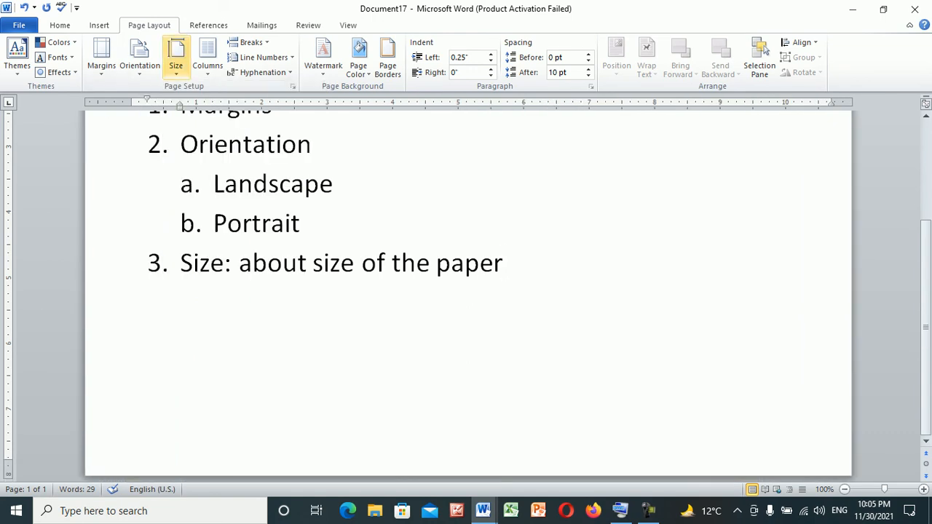
{"action": "left_click", "coordinate": [139, 54]}
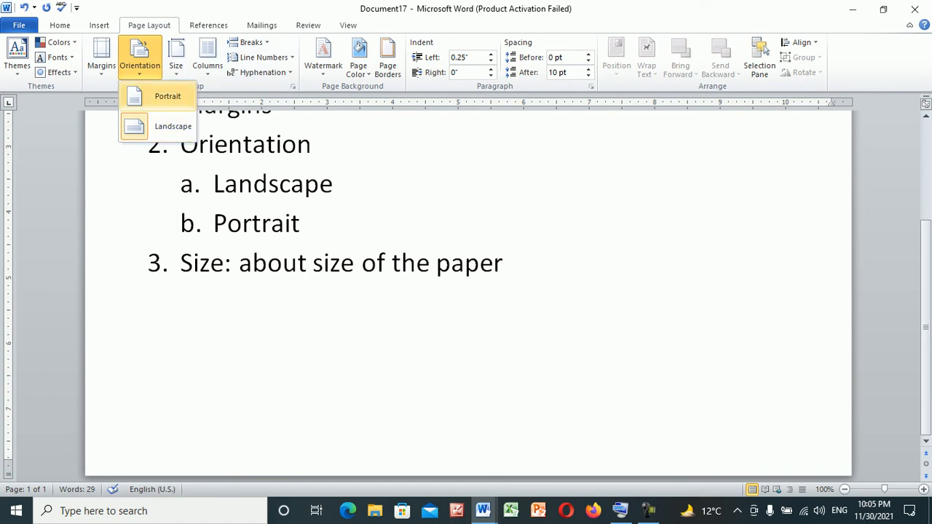
{"action": "left_click", "coordinate": [162, 96]}
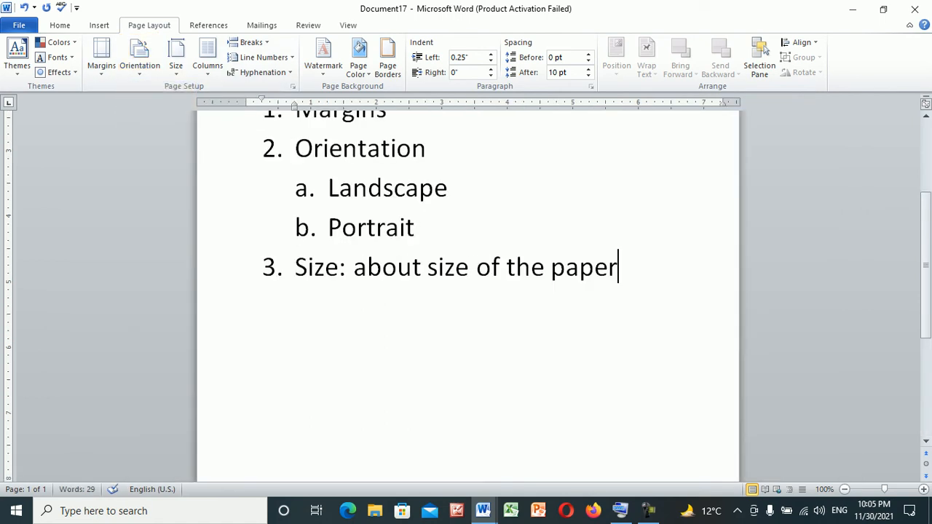
Change the paper size to Legal (8.5" x 14") and review the available sizes without choosing another.
{"action": "left_click", "coordinate": [176, 58]}
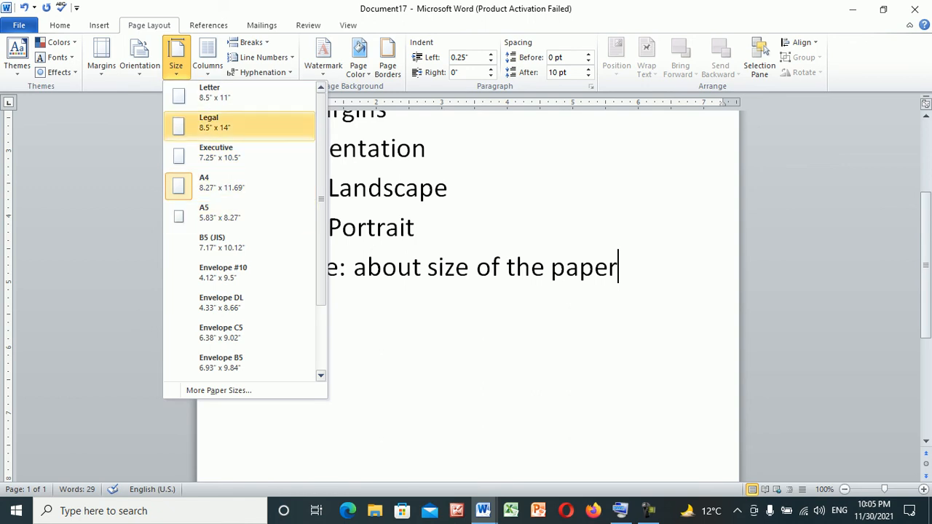
{"action": "left_click", "coordinate": [218, 122]}
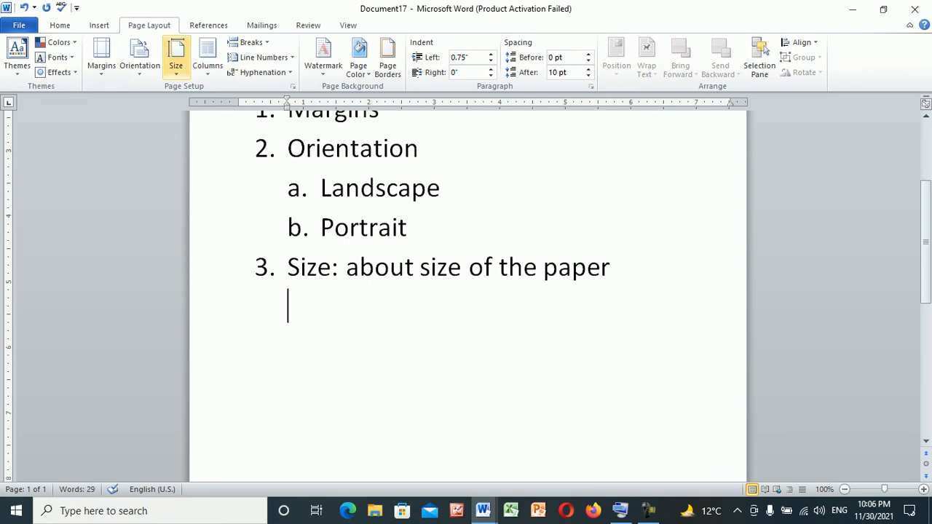
{"action": "left_click", "coordinate": [175, 58]}
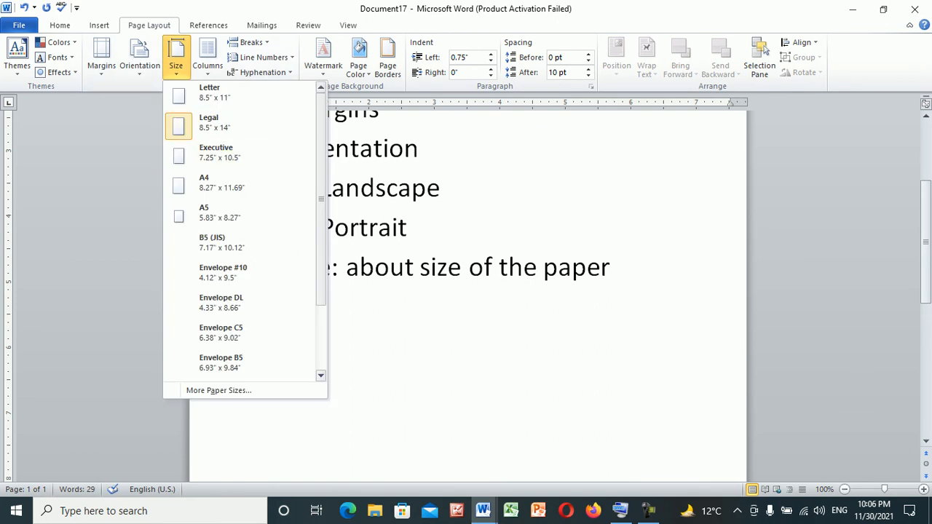
{"action": "key", "text": "Escape"}
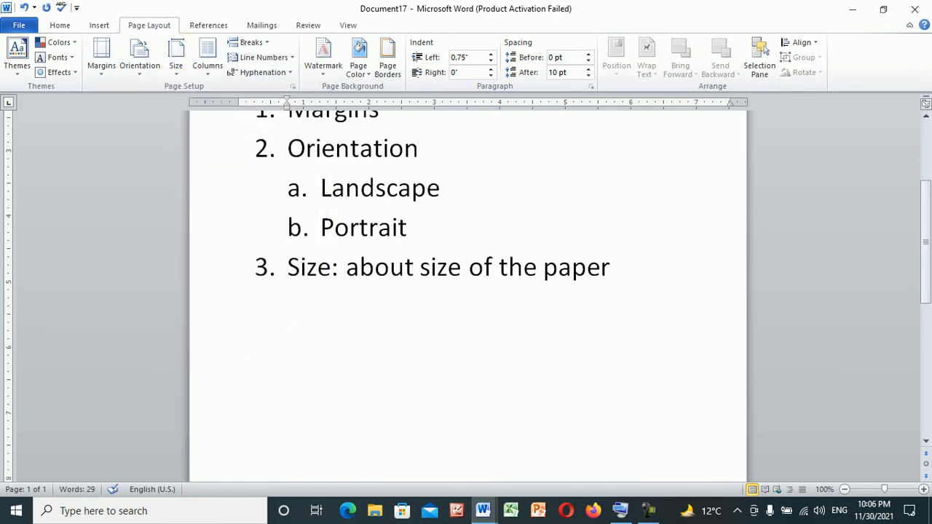
Add "columns" as list item 4 and extend the Size item with "(A4, Legal, letter)".
{"action": "key", "text": "Return"}
{"action": "type", "text": "columns"}
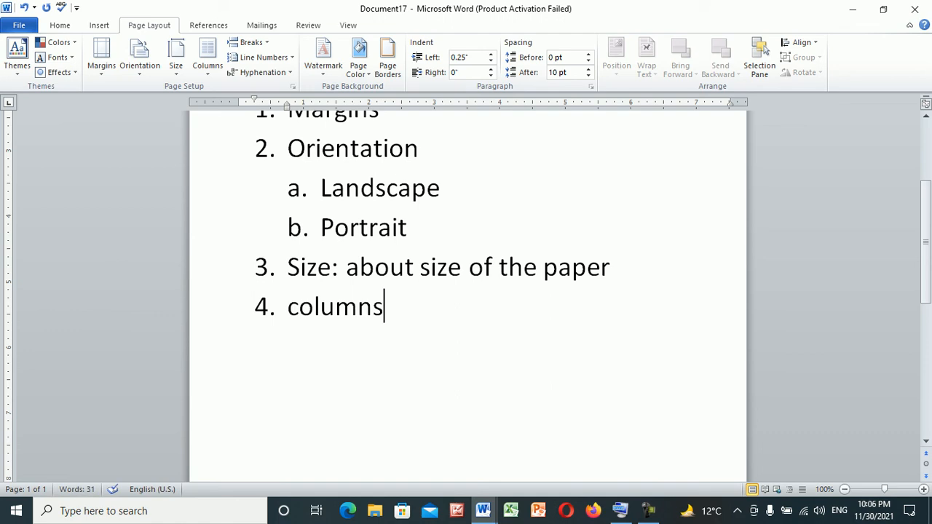
{"action": "left_click", "coordinate": [610, 267]}
{"action": "type", "text": "(A"}
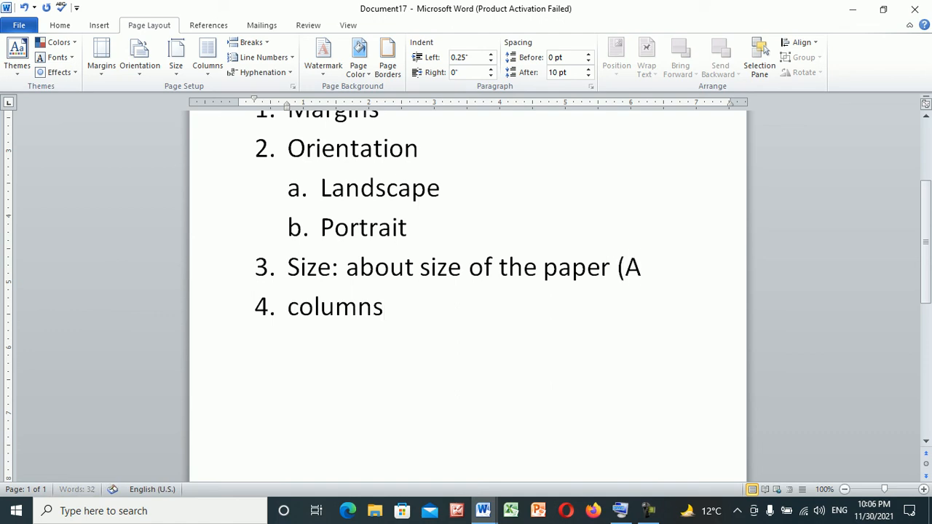
{"action": "type", "text": "4, Legal"}
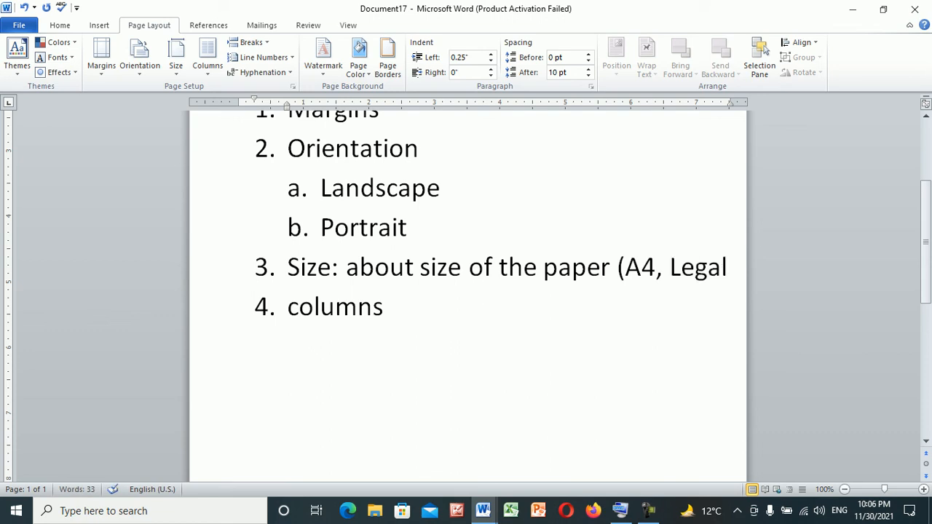
{"action": "type", "text": ", letter)"}
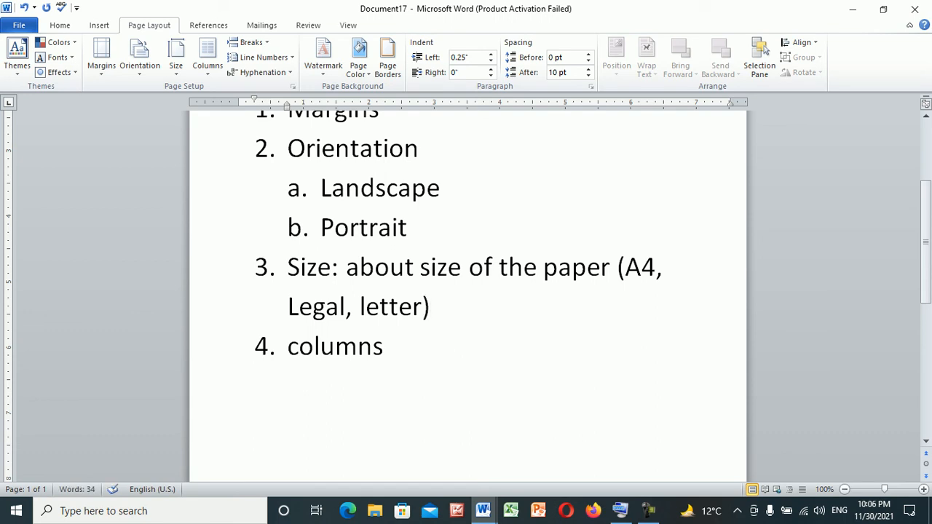
Complete item 4 as "Columns: if we want to write in 2, 3 or more lines." and begin an unnumbered line below it.
{"action": "left_click", "coordinate": [385, 346]}
{"action": "type", "text": ": "}
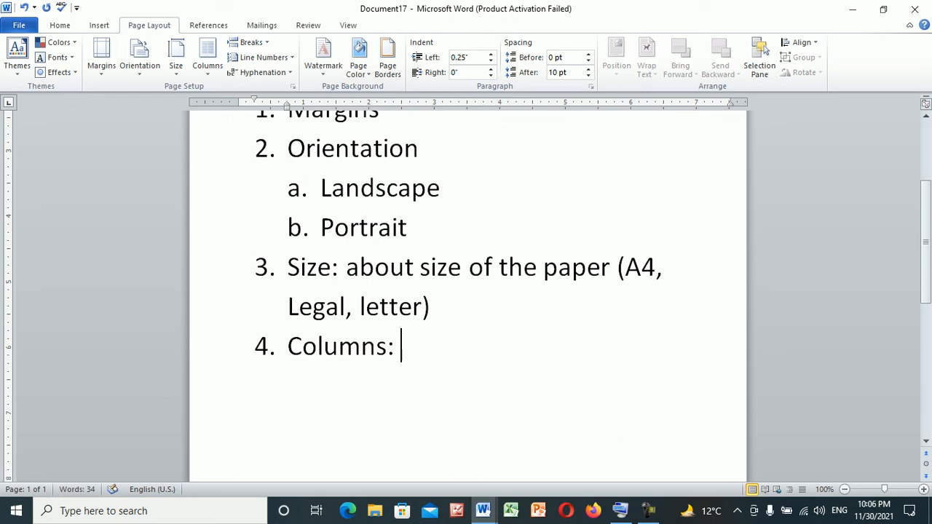
{"action": "type", "text": "if w"}
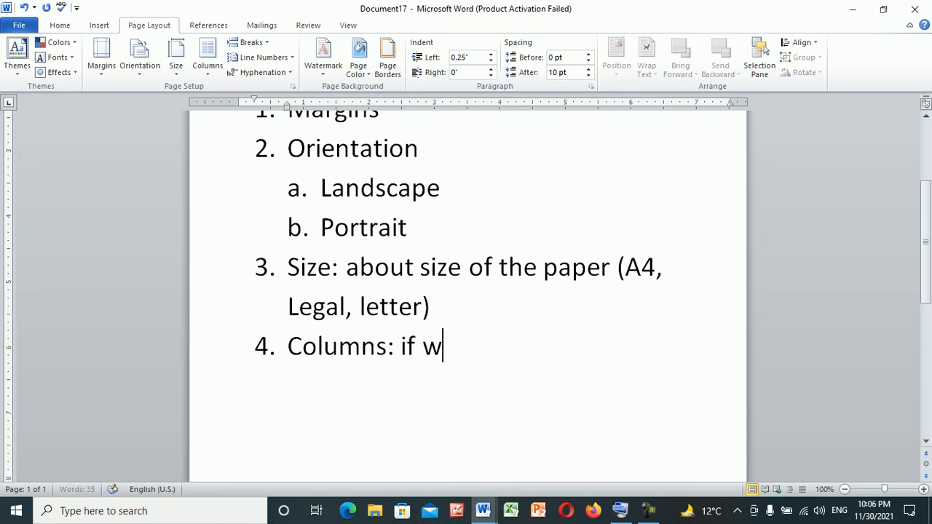
{"action": "type", "text": "e want"}
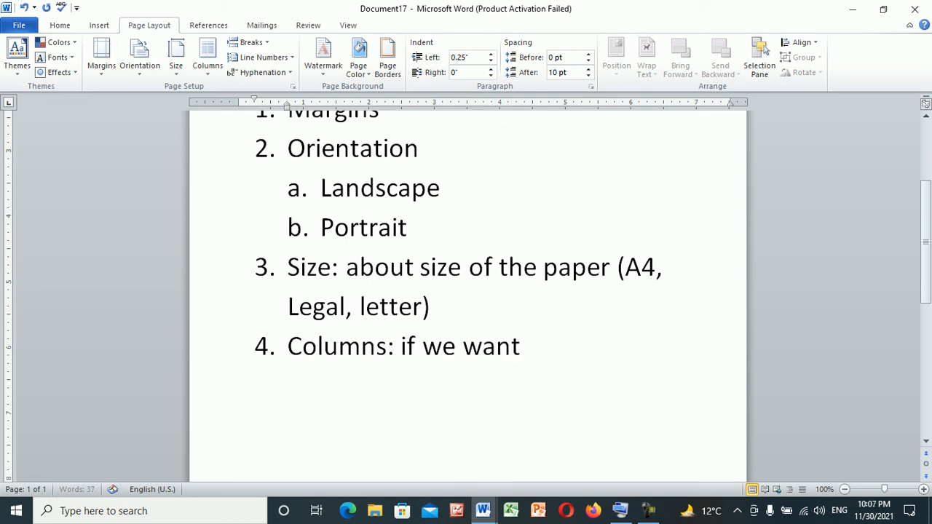
{"action": "type", "text": " to write in 2"}
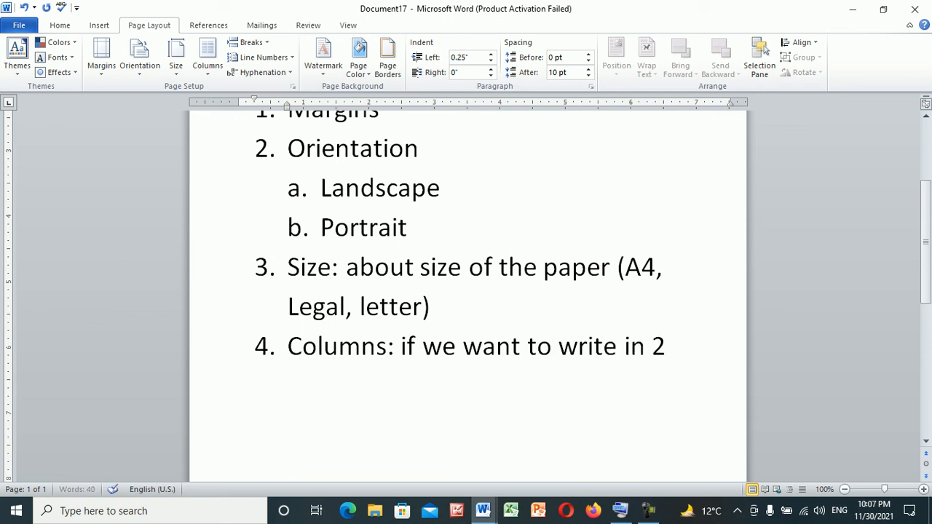
{"action": "type", "text": ", 3 o"}
{"action": "key", "text": "BackSpace"}
{"action": "key", "text": "BackSpace"}
{"action": "type", "text": "or more lines."}
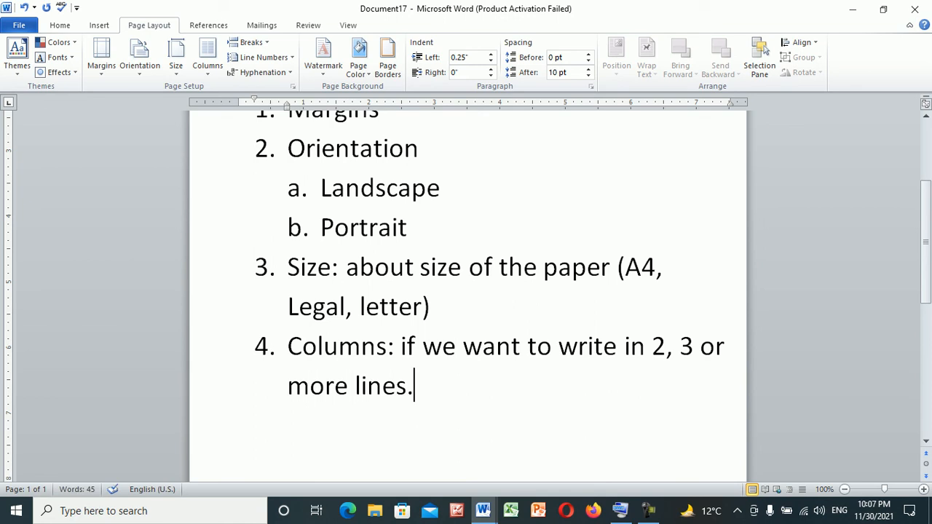
{"action": "key", "text": "Return"}
{"action": "key", "text": "BackSpace"}
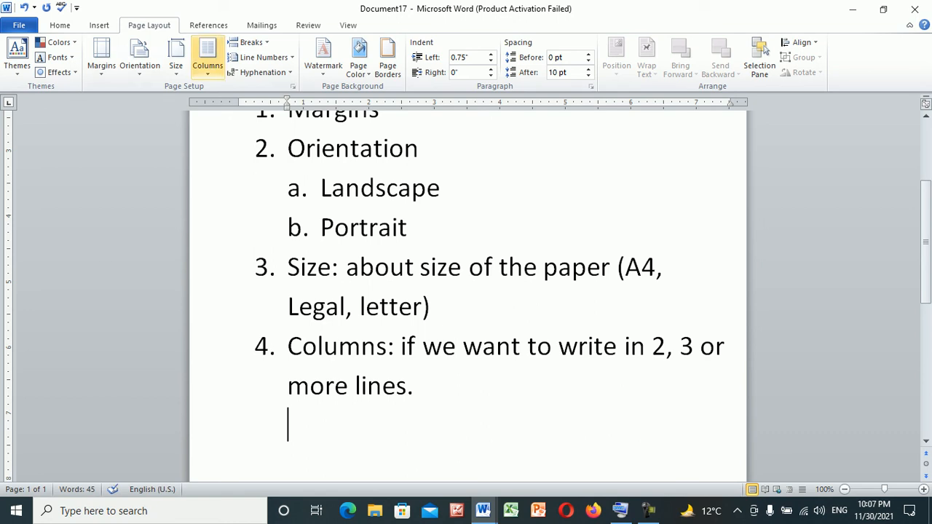
Set the page to two columns and add short lines of filler text below item 4 until they run into the second column.
{"action": "left_click", "coordinate": [207, 56]}
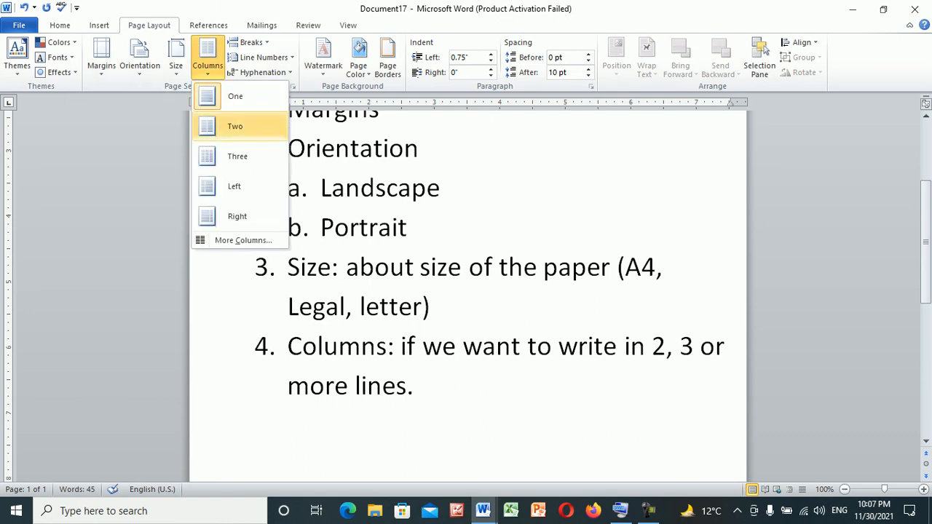
{"action": "left_click", "coordinate": [234, 126]}
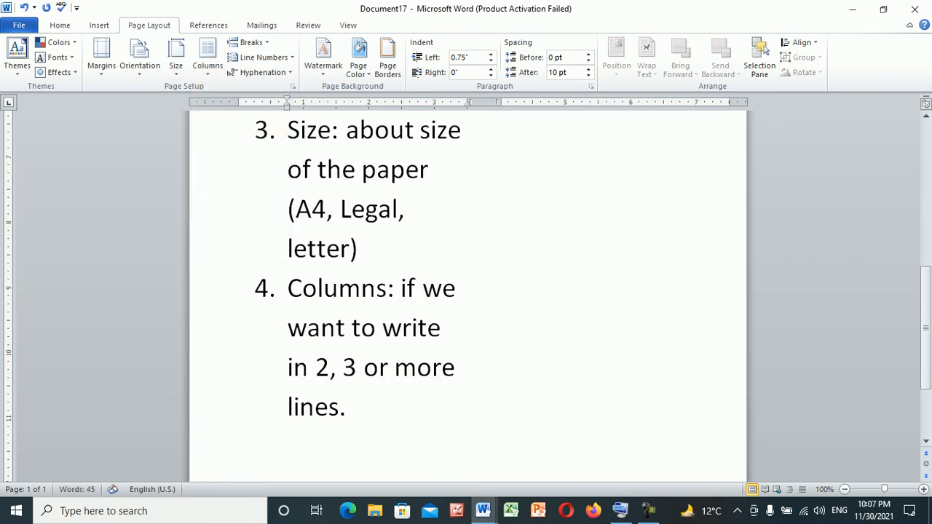
{"action": "type", "text": "dfsdf asdf ada fas fasf asf sadf"}
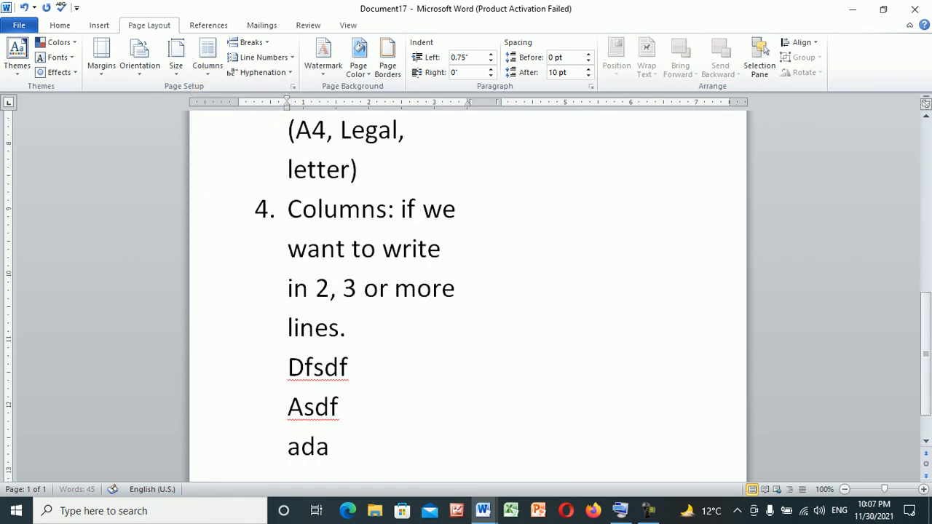
{"action": "type", "text": " sadf  sdf sdf  asf  asf sadf asdf as asdf"}
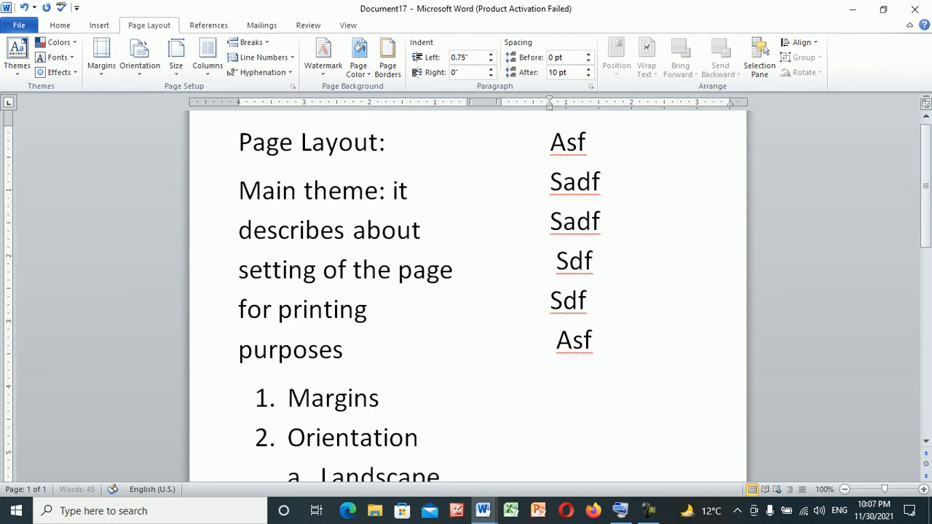
{"action": "type", "text": "s fasdf asdfsdafsdfsfs"}
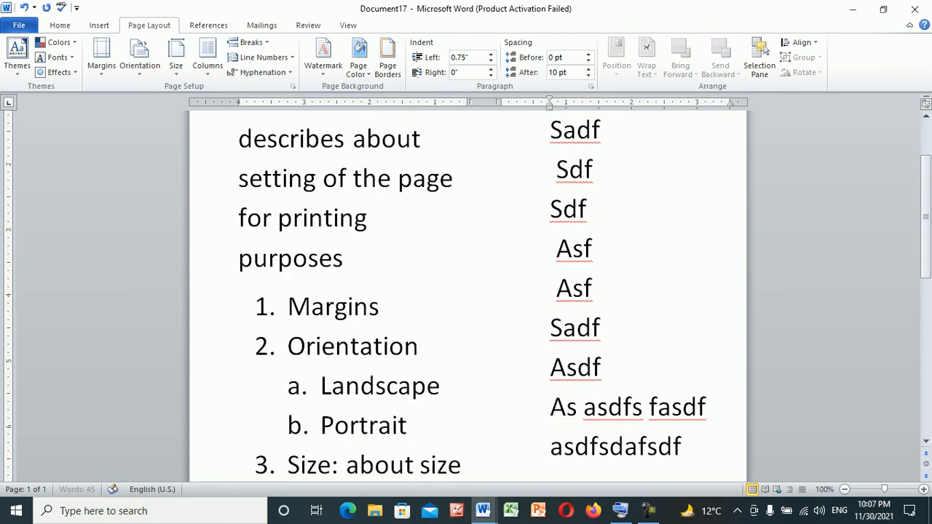
{"action": "key", "text": "Return"}
{"action": "type", "text": "adfsdf"}
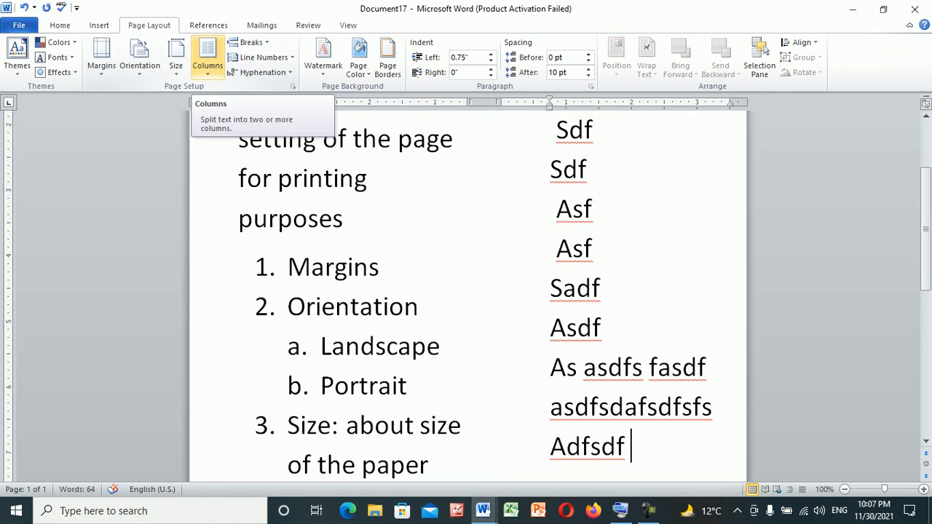
Change the layout to three columns and continue the filler text with more short lines.
{"action": "left_click", "coordinate": [207, 62]}
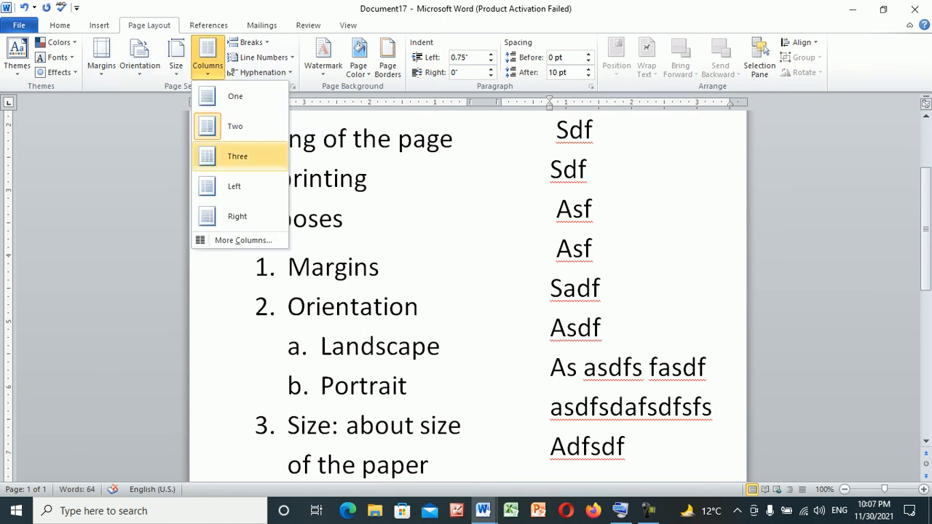
{"action": "left_click", "coordinate": [237, 156]}
{"action": "type", "text": "sdfsdaf asdfasd"}
{"action": "key", "text": "Return"}
{"action": "type", "text": "fsad"}
{"action": "key", "text": "Return"}
{"action": "type", "text": "f"}
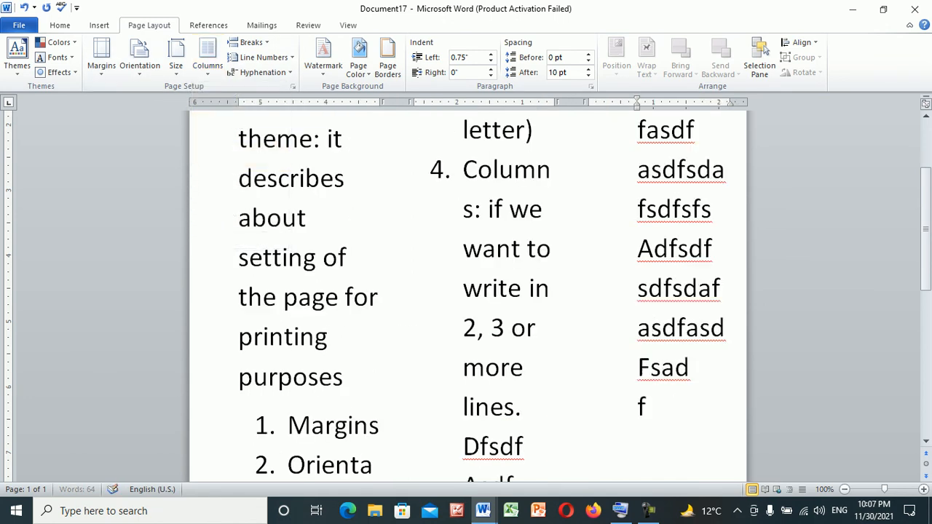
{"action": "type", "text": "asd fasd f asdf sdf sd"}
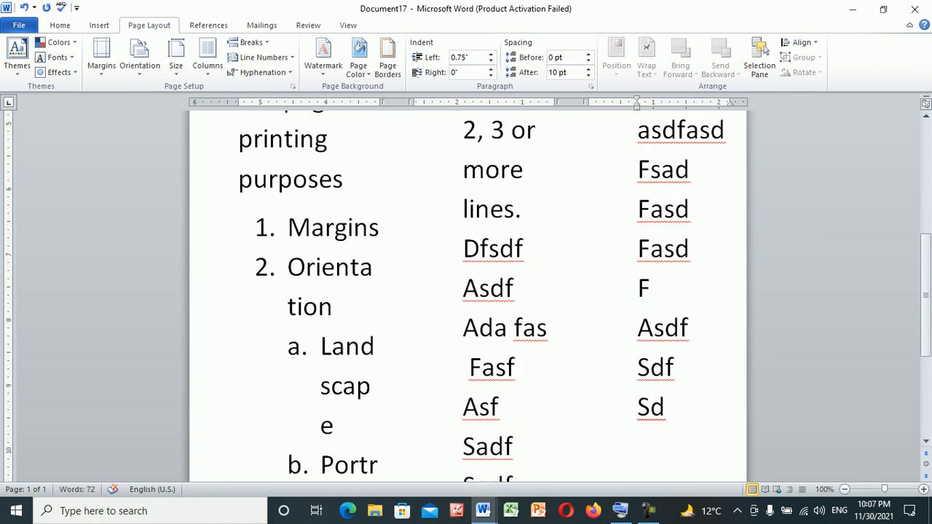
Apply the Left column preset and add filler text after "lines." in item 4.
{"action": "left_click", "coordinate": [208, 62]}
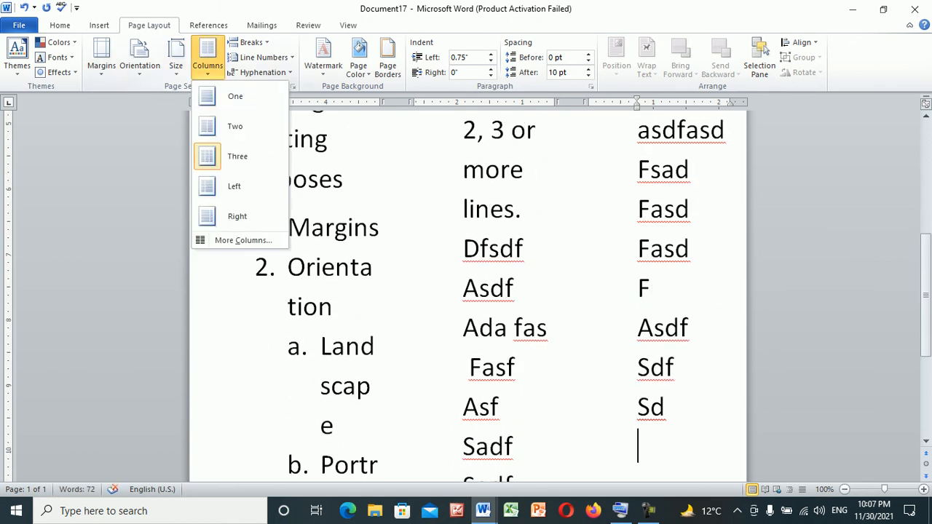
{"action": "left_click", "coordinate": [234, 186]}
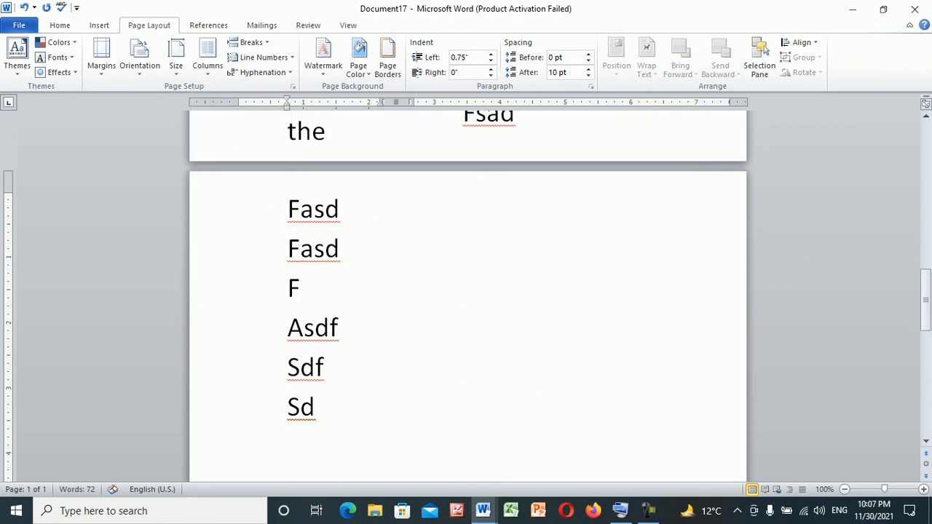
{"action": "left_click_drag", "start_coordinate": [925, 304], "coordinate": [925, 152]}
{"action": "left_click", "coordinate": [524, 319]}
{"action": "type", "text": "lines. Sdfasfas fsdafsdfsdfsdaf sfasd fsfasdfasd fsfsdf"}
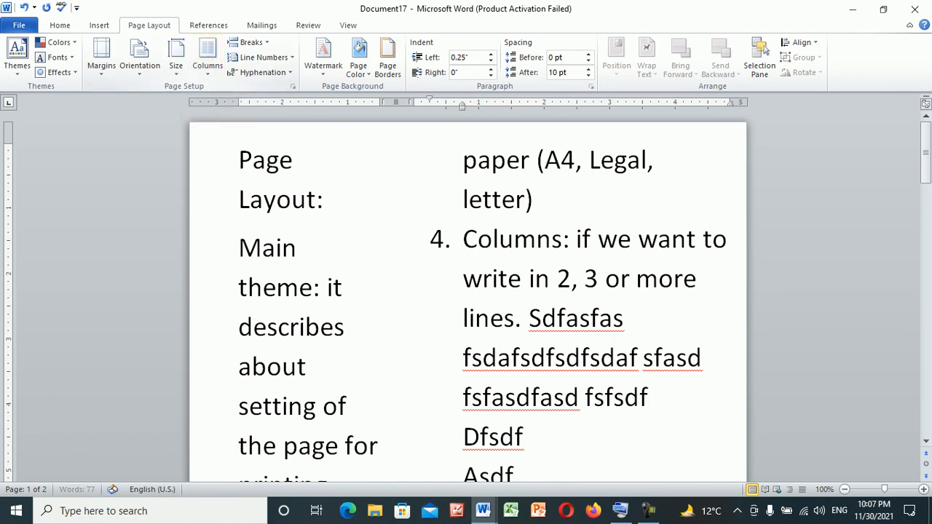
Apply the Right column preset and place the cursor after the first filler word in item 4.
{"action": "left_click", "coordinate": [207, 58]}
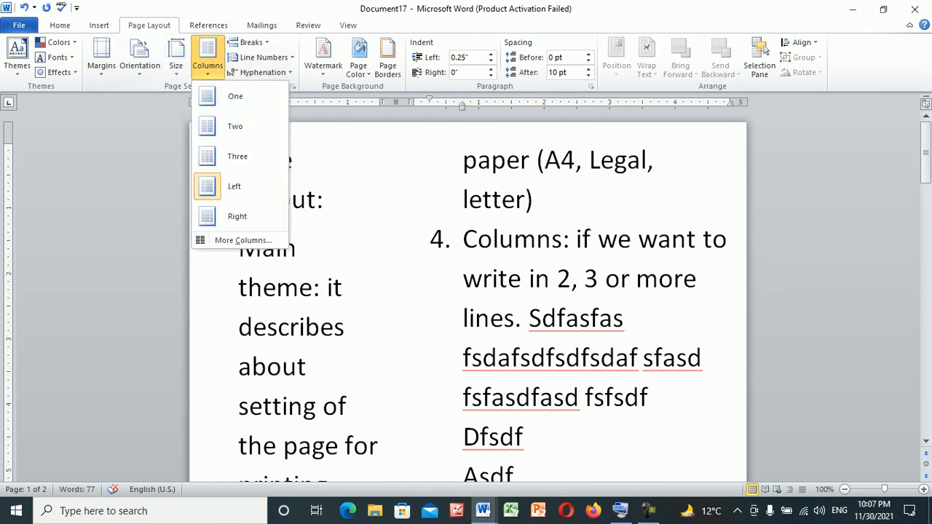
{"action": "left_click", "coordinate": [233, 215]}
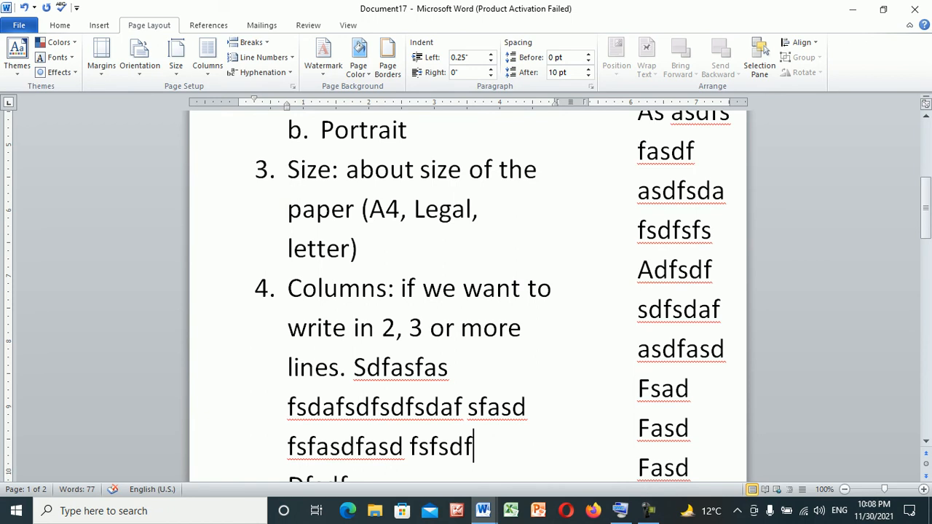
{"action": "double_click", "coordinate": [713, 347]}
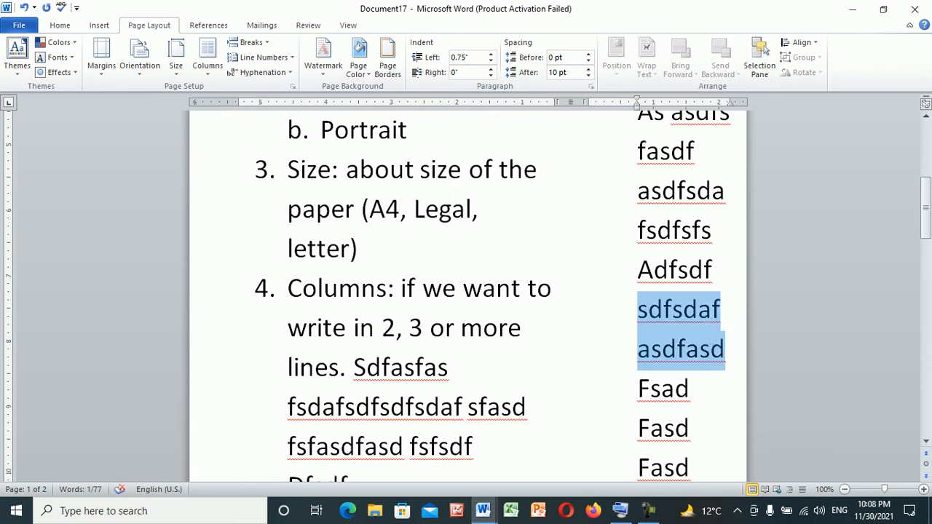
{"action": "left_click", "coordinate": [639, 391]}
{"action": "left_click", "coordinate": [455, 368]}
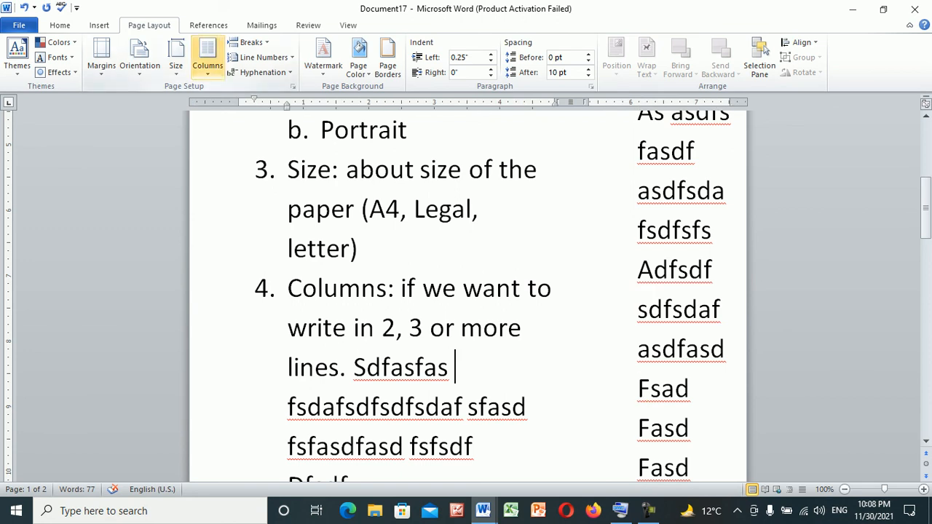
Use the custom column settings to divide the whole document into 8 columns with a line between them.
{"action": "left_click", "coordinate": [207, 58]}
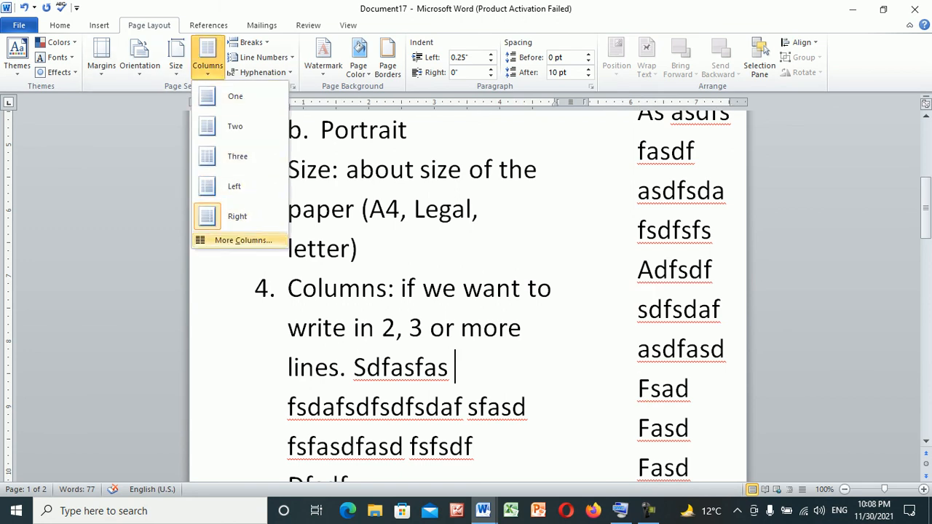
{"action": "left_click", "coordinate": [243, 240]}
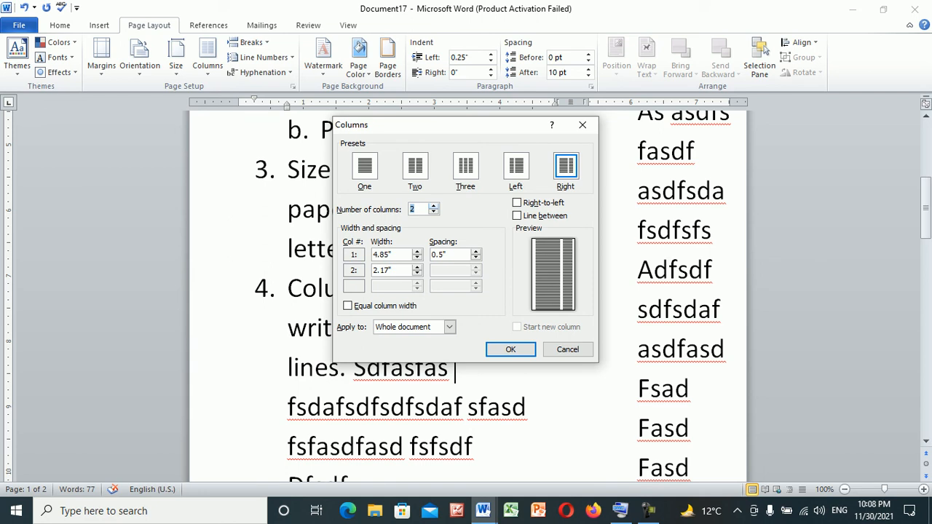
{"action": "key", "text": "Up"}
{"action": "key", "text": "Up"}
{"action": "key", "text": "Up"}
{"action": "key", "text": "Up"}
{"action": "key", "text": "Up"}
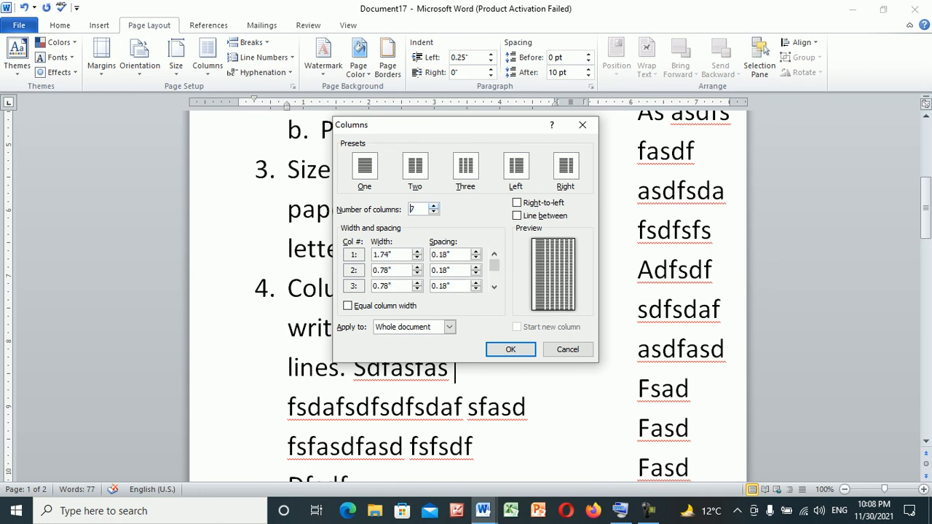
{"action": "key", "text": "Up"}
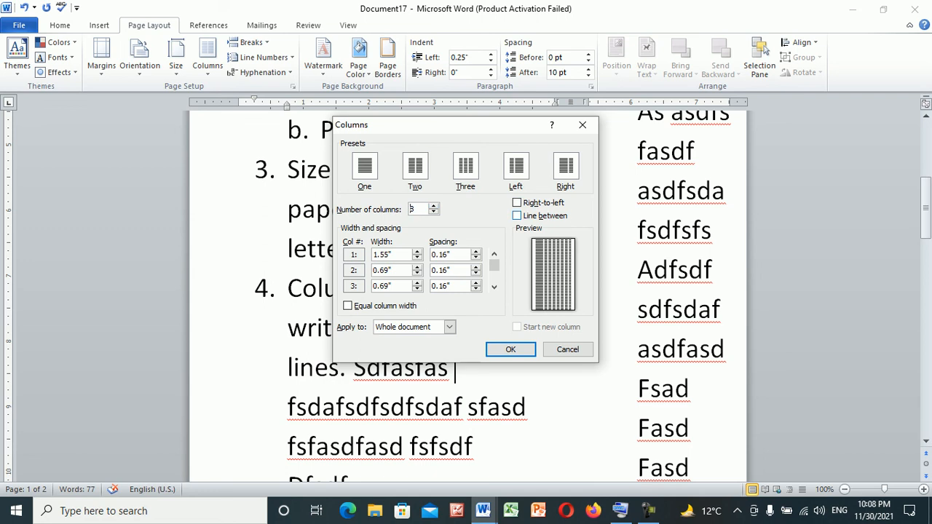
{"action": "key", "text": "alt+b"}
{"action": "key", "text": "Return"}
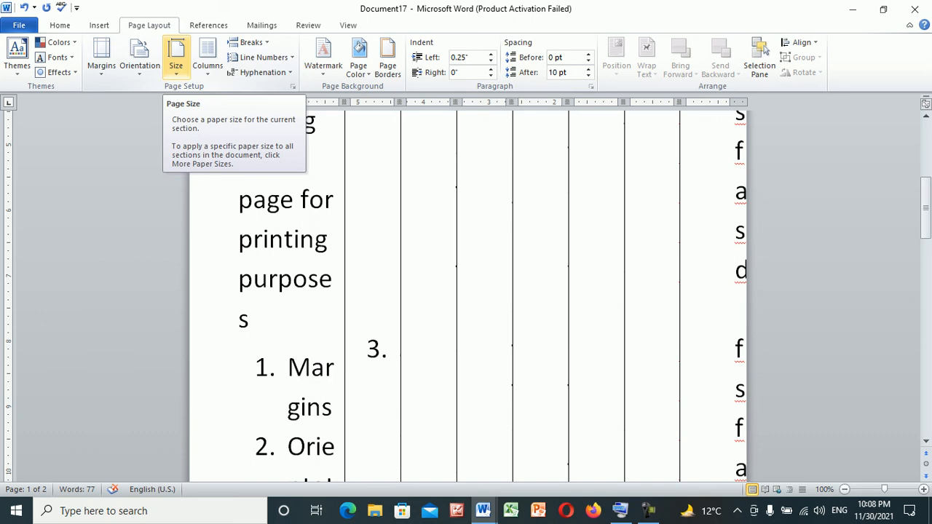
Return the document to a single-column layout.
{"action": "left_click", "coordinate": [175, 58]}
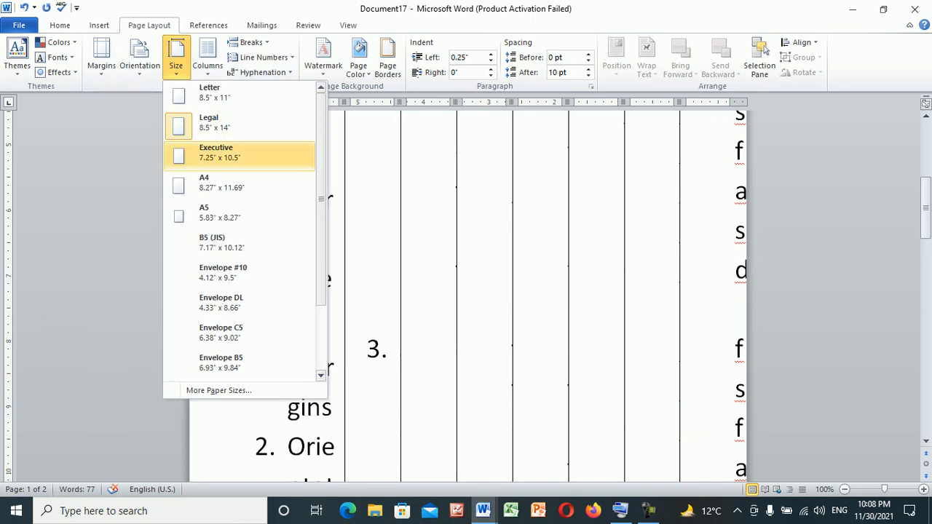
{"action": "key", "text": "Escape"}
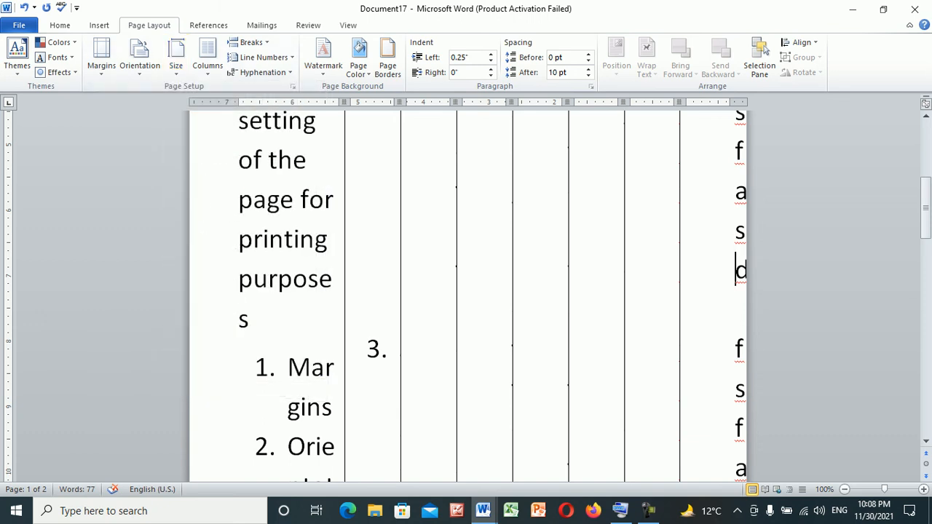
{"action": "left_click", "coordinate": [207, 57]}
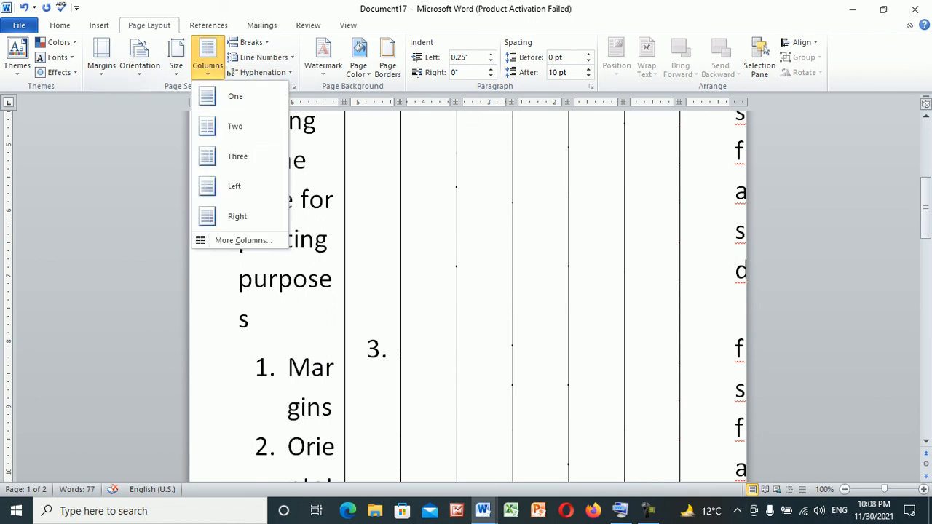
{"action": "left_click", "coordinate": [235, 96]}
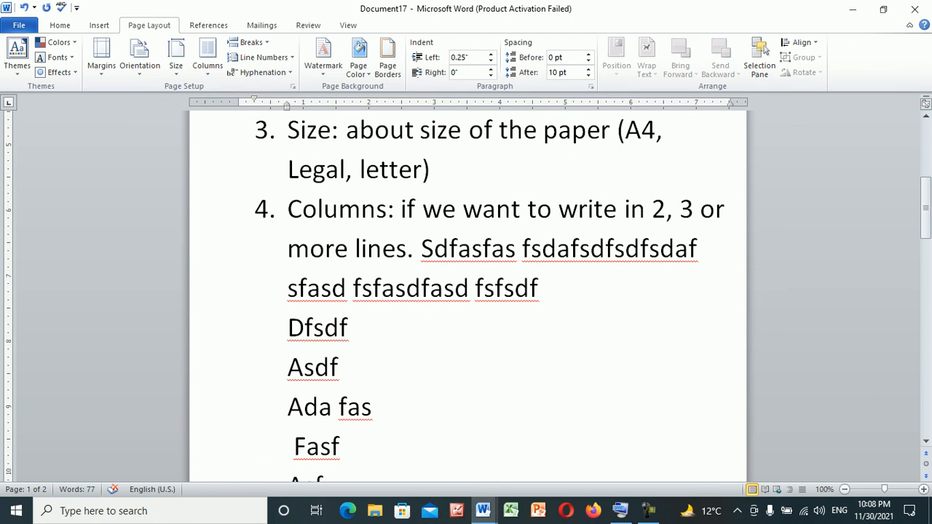
{"action": "left_click", "coordinate": [207, 57]}
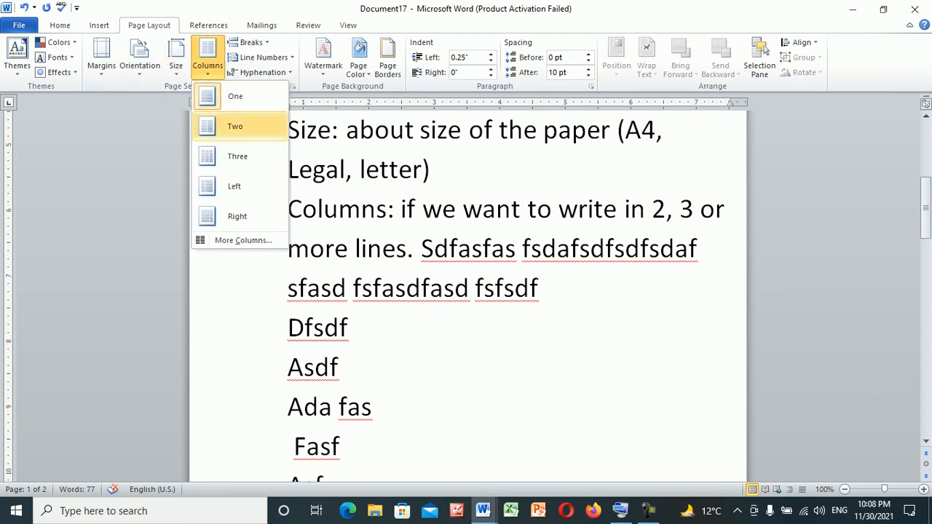
{"action": "key", "text": "Escape"}
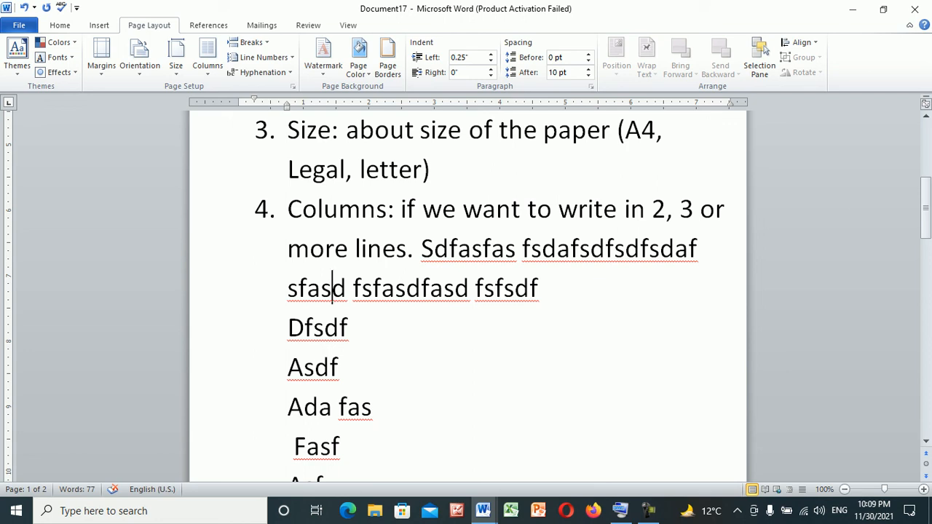
{"action": "mouse_move", "coordinate": [620, 511]}
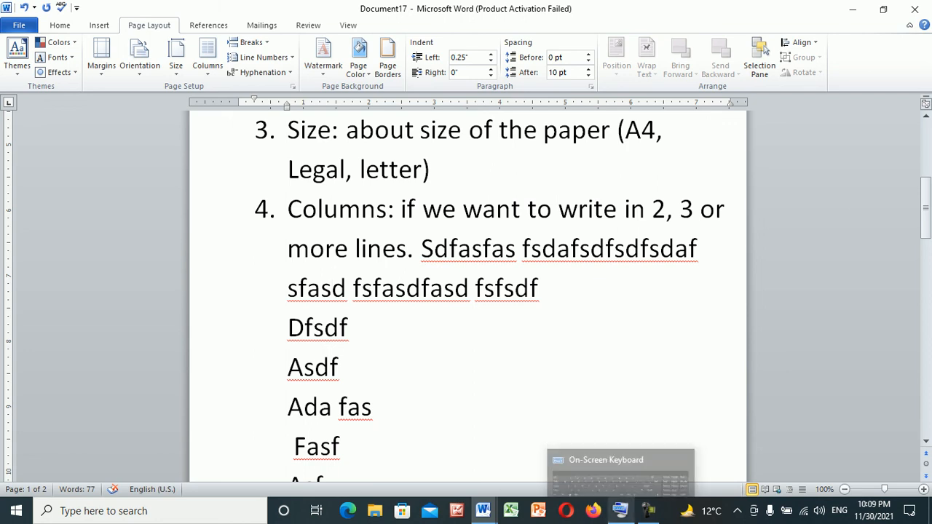
{"action": "left_click", "coordinate": [340, 368]}
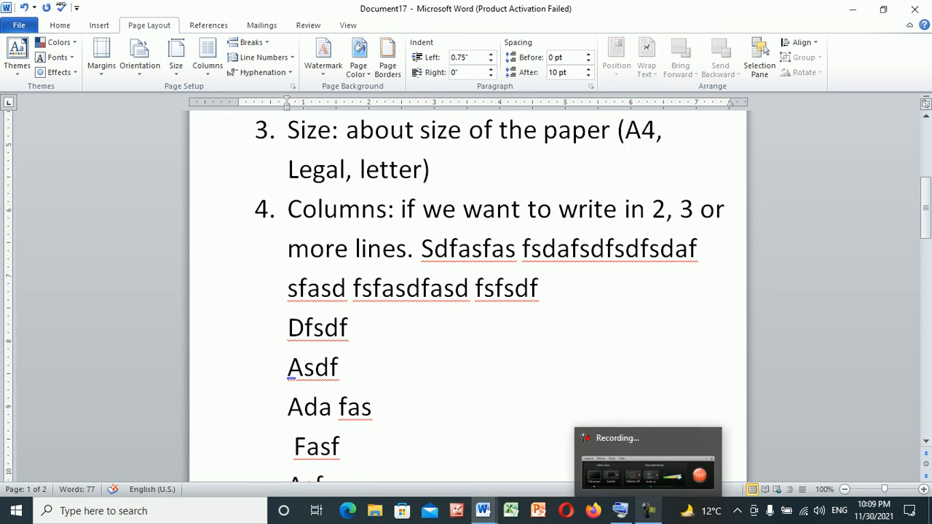
{"action": "left_click", "coordinate": [649, 511]}
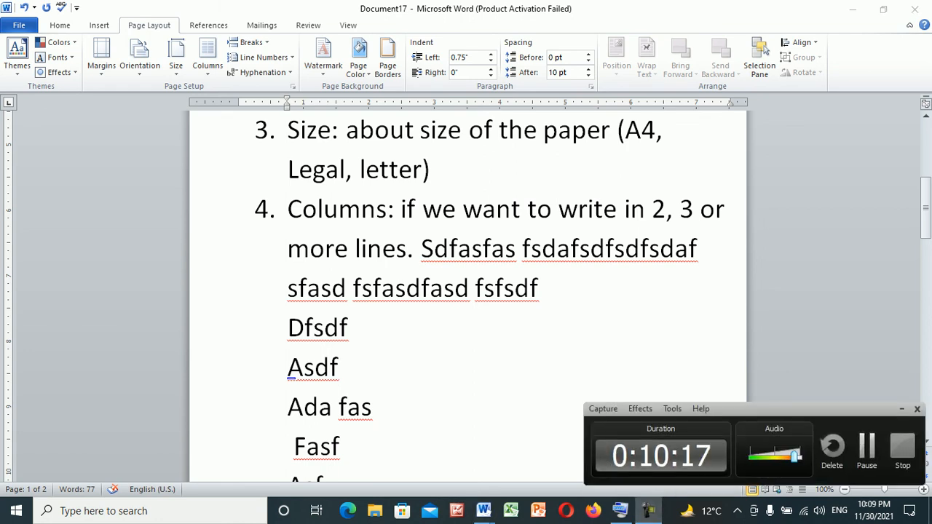